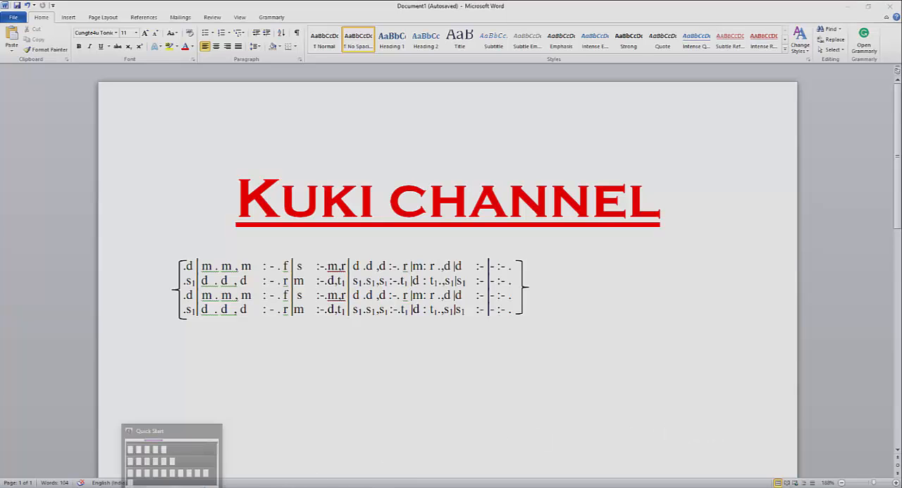
Switch to Sibelius, preview the School band 6-8 template setup, return to the template list and close Quick Start without creating a score.
{"action": "left_click", "coordinate": [172, 485]}
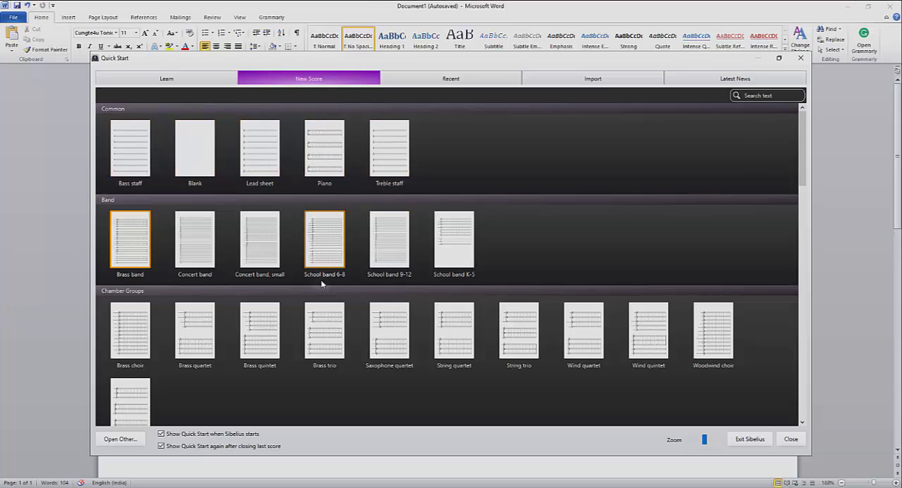
{"action": "left_click", "coordinate": [322, 256]}
{"action": "left_click", "coordinate": [323, 256]}
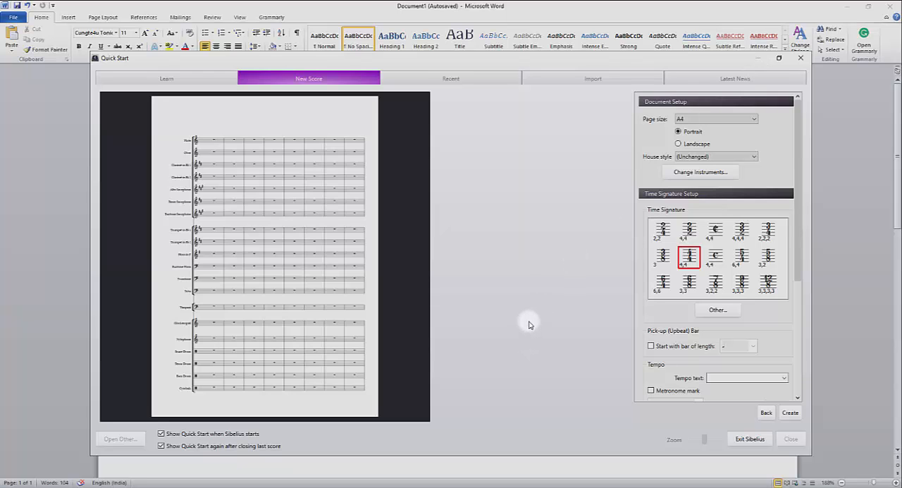
{"action": "left_click", "coordinate": [763, 414]}
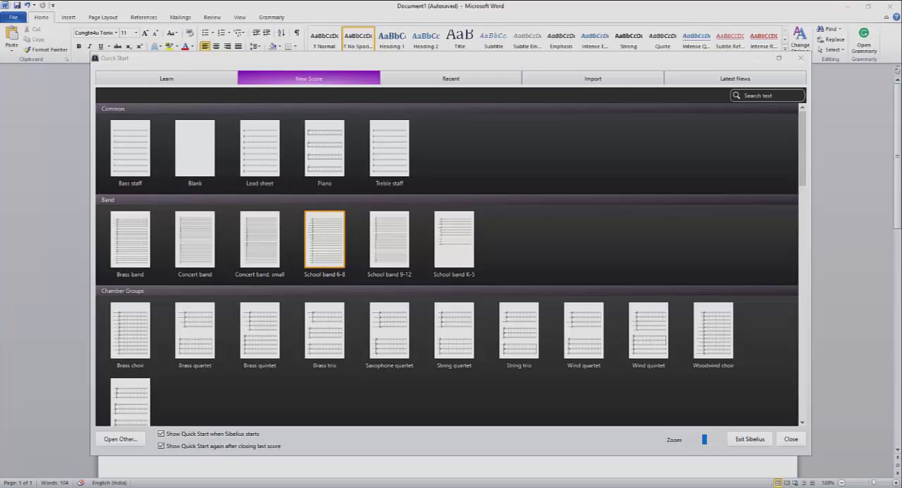
{"action": "left_click", "coordinate": [790, 440]}
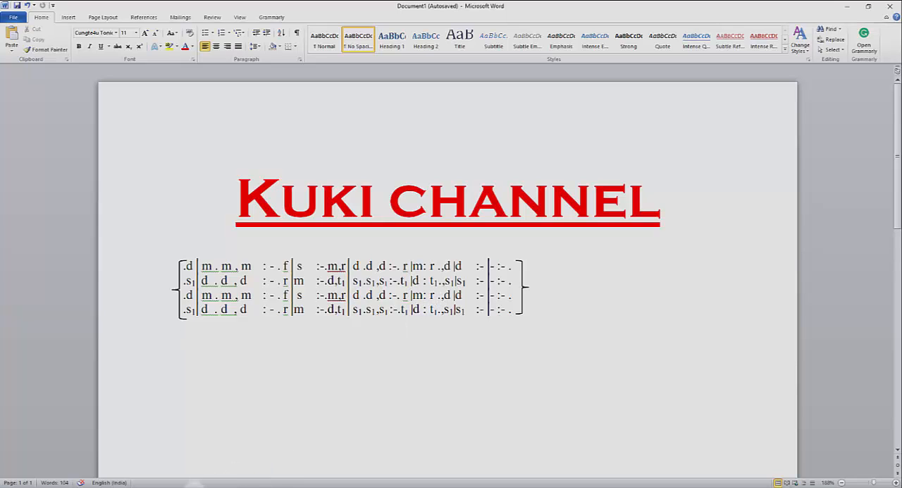
Open the screen image from the ST MALSAWM (I:) drive in Photos and enlarge the YouTube comments to read them.
{"action": "left_click", "coordinate": [342, 487]}
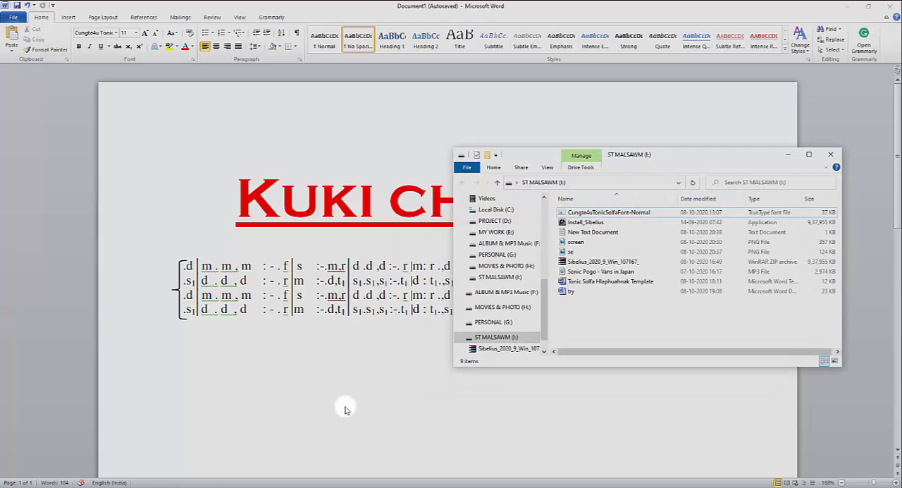
{"action": "left_click", "coordinate": [575, 244]}
{"action": "double_click", "coordinate": [575, 244]}
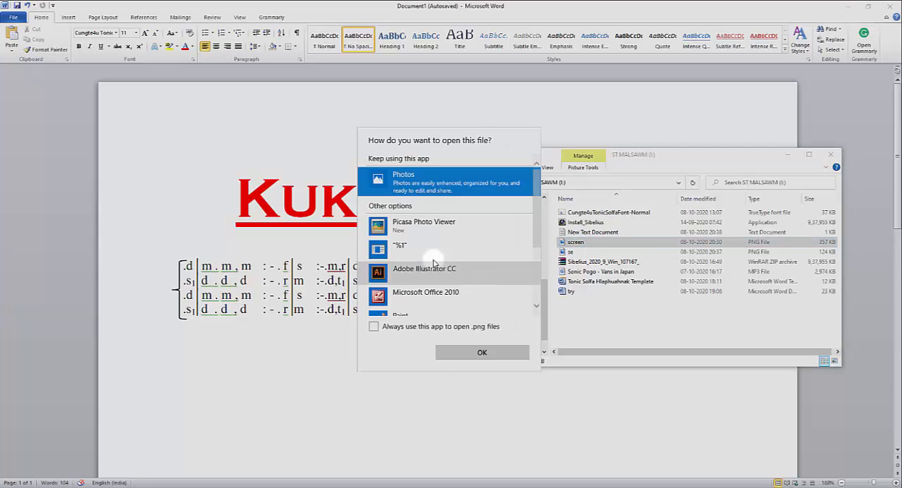
{"action": "left_click", "coordinate": [482, 353]}
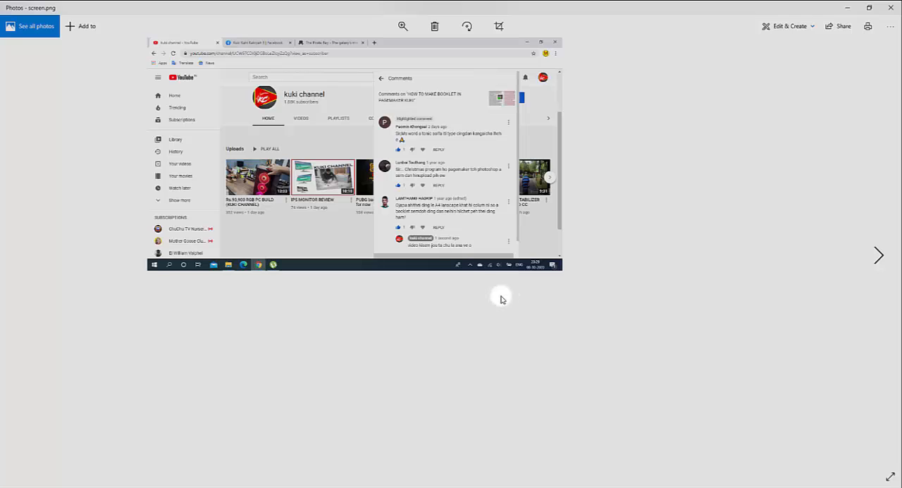
{"action": "left_click", "coordinate": [402, 28]}
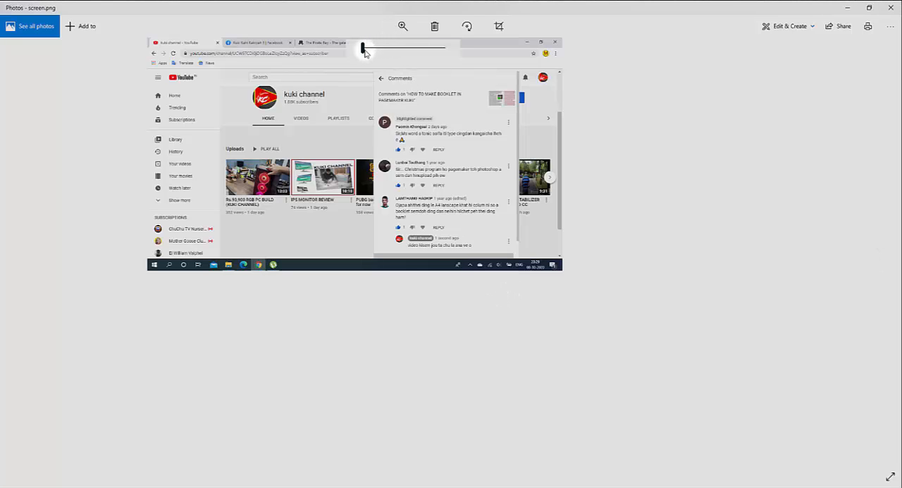
{"action": "left_click_drag", "start_coordinate": [362, 47], "coordinate": [382, 57]}
{"action": "left_click_drag", "start_coordinate": [399, 122], "coordinate": [424, 372]}
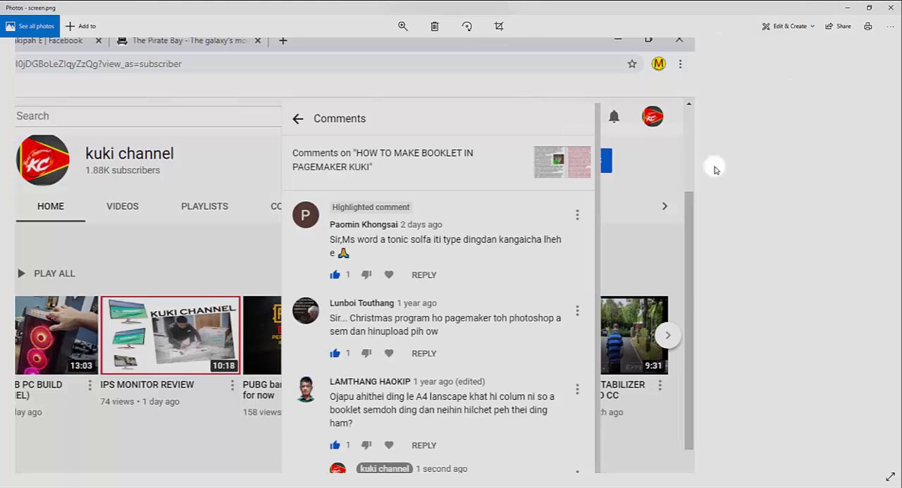
{"action": "left_click", "coordinate": [850, 10]}
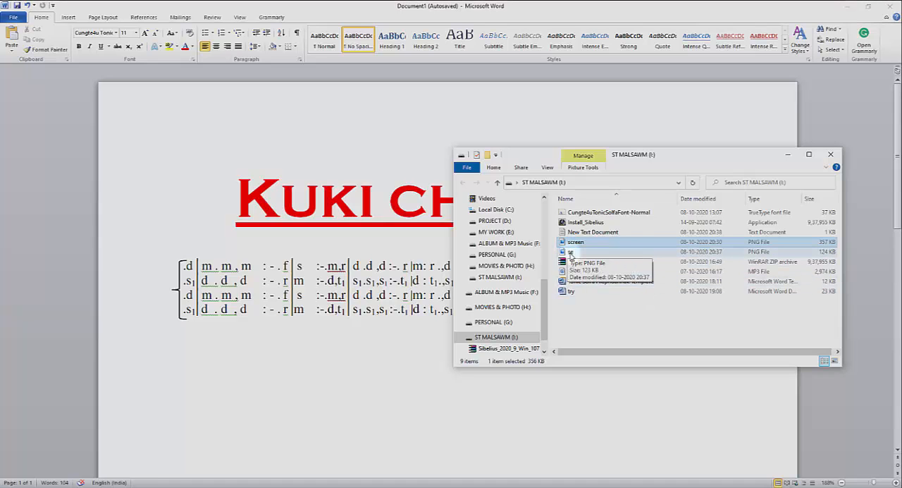
Open the se image from the same folder, examine the Sibelius Ultimate search results enlarged, and return to the Word document.
{"action": "double_click", "coordinate": [571, 253]}
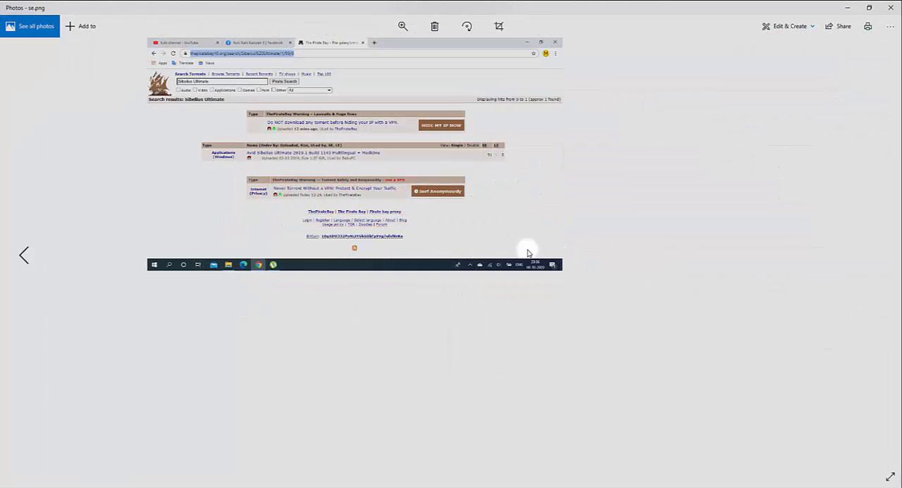
{"action": "left_click", "coordinate": [403, 27]}
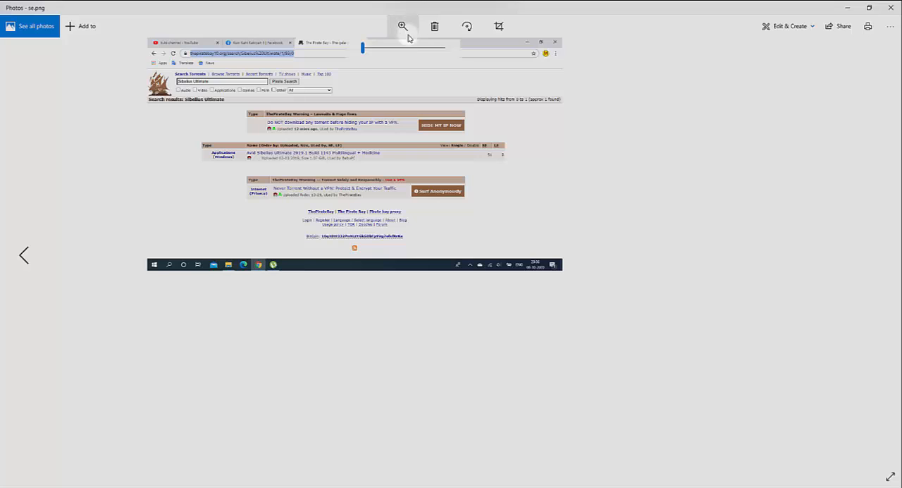
{"action": "left_click_drag", "start_coordinate": [363, 48], "coordinate": [387, 48]}
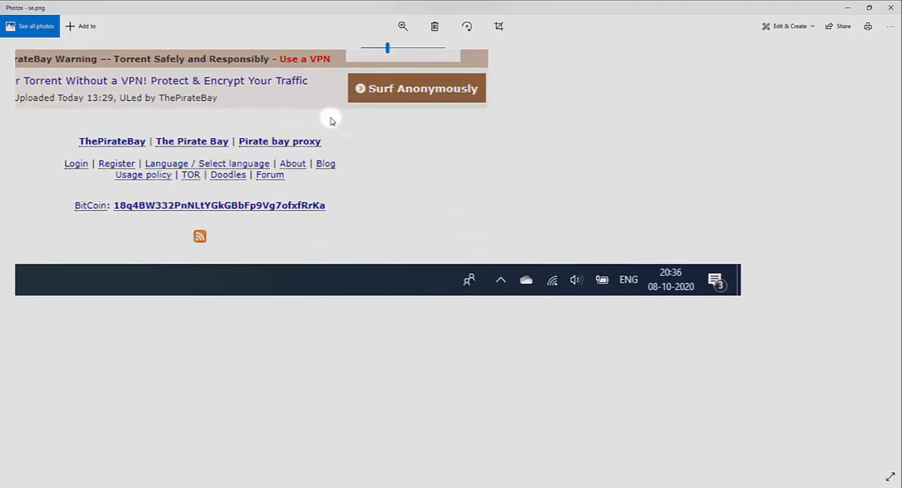
{"action": "left_click_drag", "start_coordinate": [331, 117], "coordinate": [535, 328]}
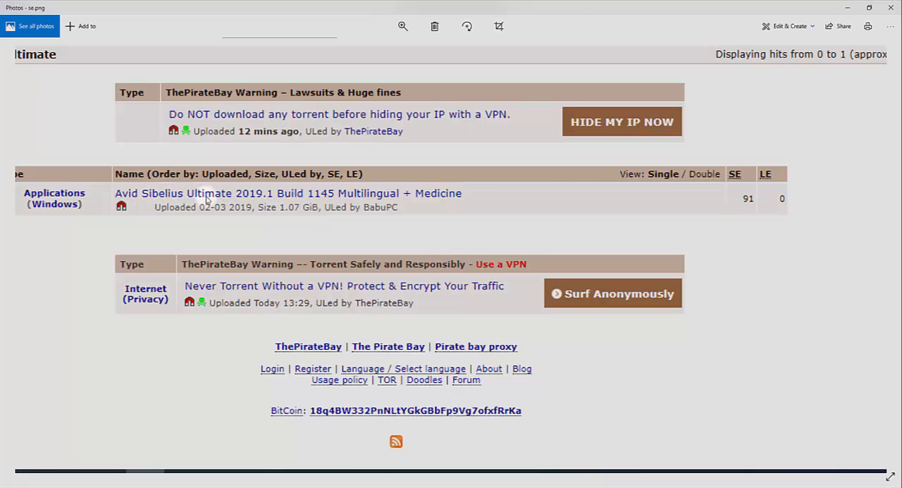
{"action": "left_click_drag", "start_coordinate": [285, 225], "coordinate": [345, 371]}
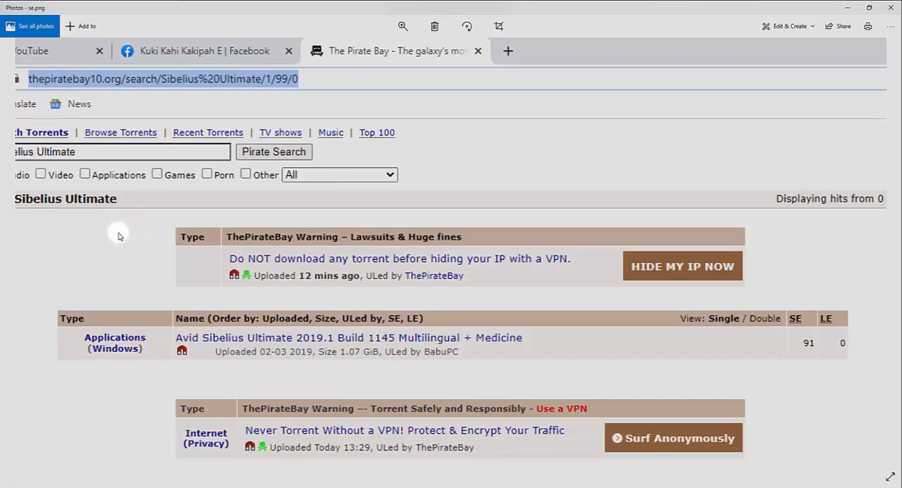
{"action": "left_click_drag", "start_coordinate": [119, 236], "coordinate": [260, 301]}
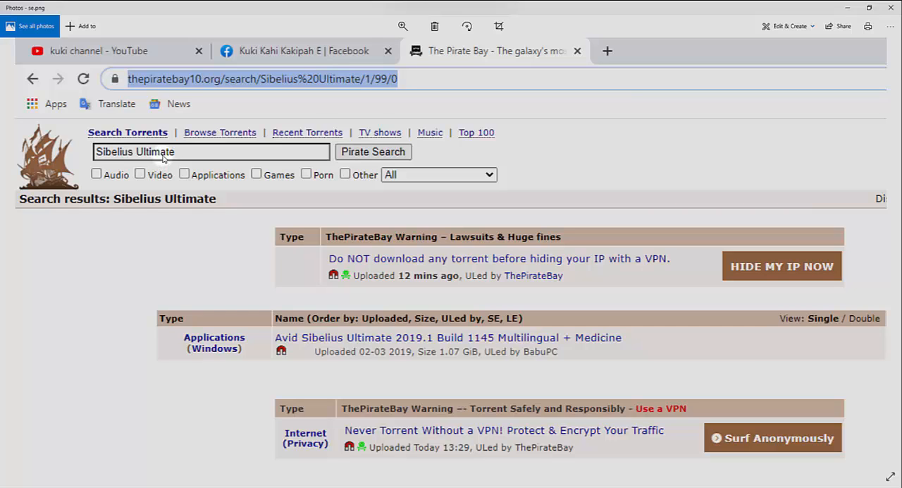
{"action": "left_click", "coordinate": [892, 7]}
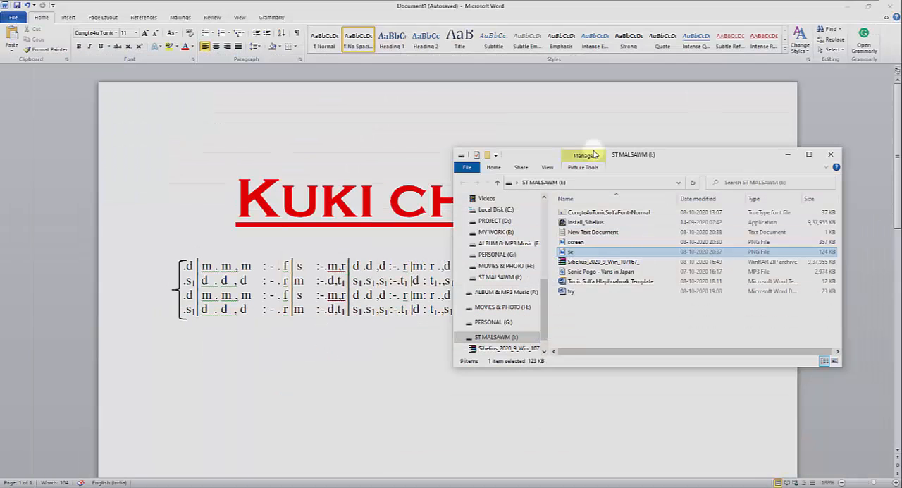
{"action": "left_click", "coordinate": [790, 157]}
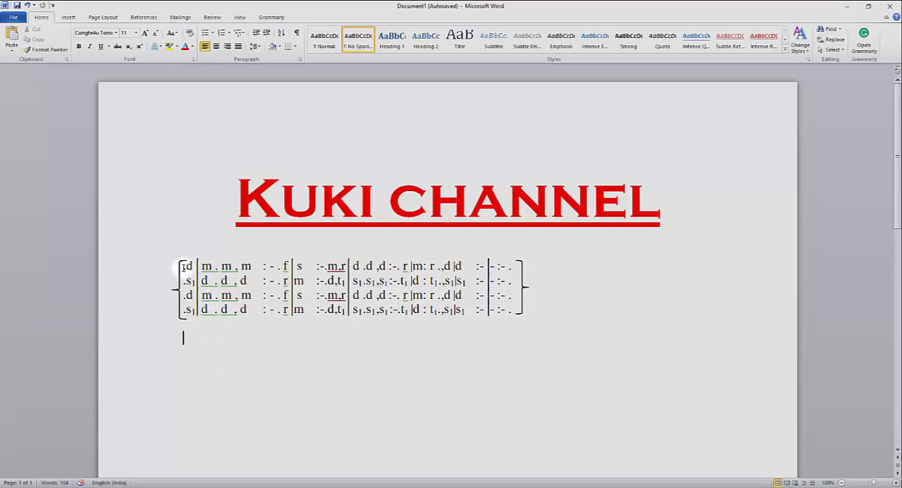
Start a new tonic solfa line below the bracketed notation with ".d|m.m,m", following the first line of the sample.
{"action": "left_click_drag", "start_coordinate": [184, 268], "coordinate": [517, 268]}
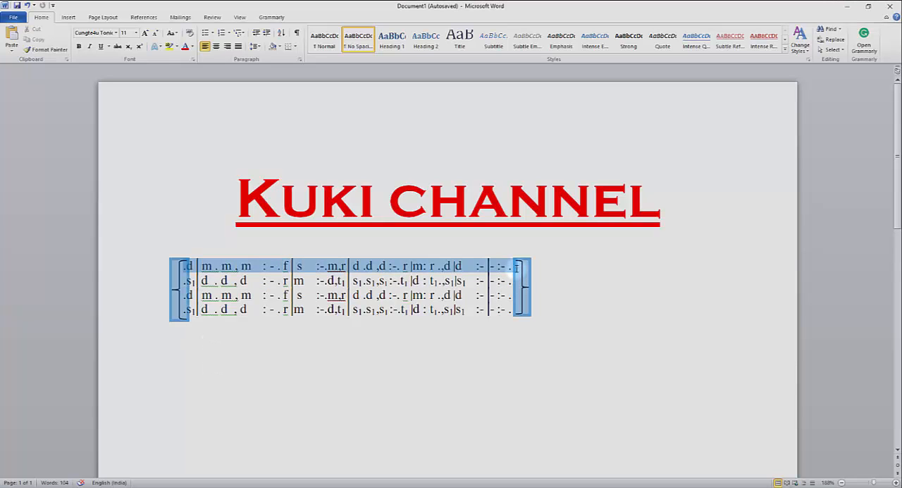
{"action": "left_click", "coordinate": [475, 252]}
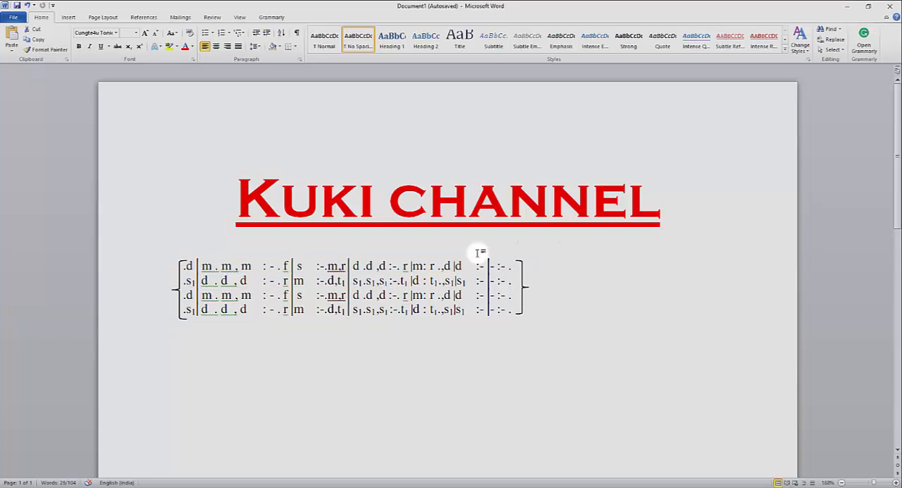
{"action": "left_click", "coordinate": [181, 354]}
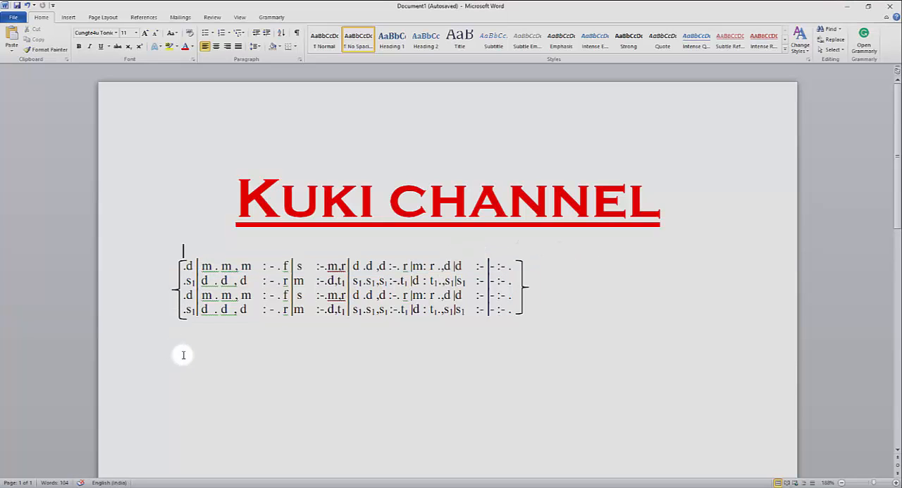
{"action": "type", "text": "."}
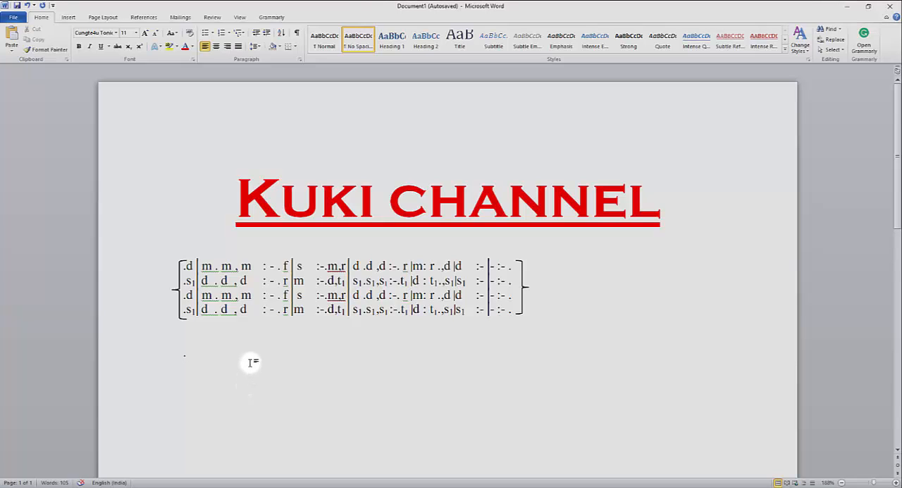
{"action": "type", "text": "d"}
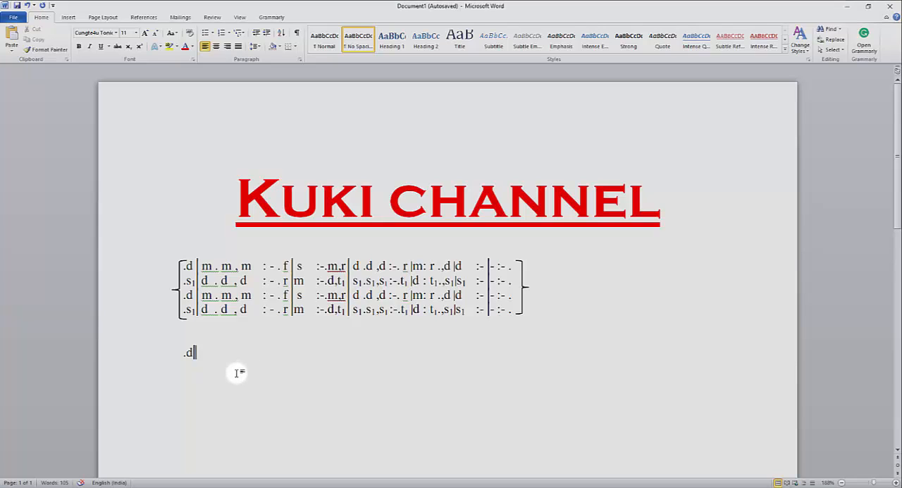
{"action": "type", "text": "|m"}
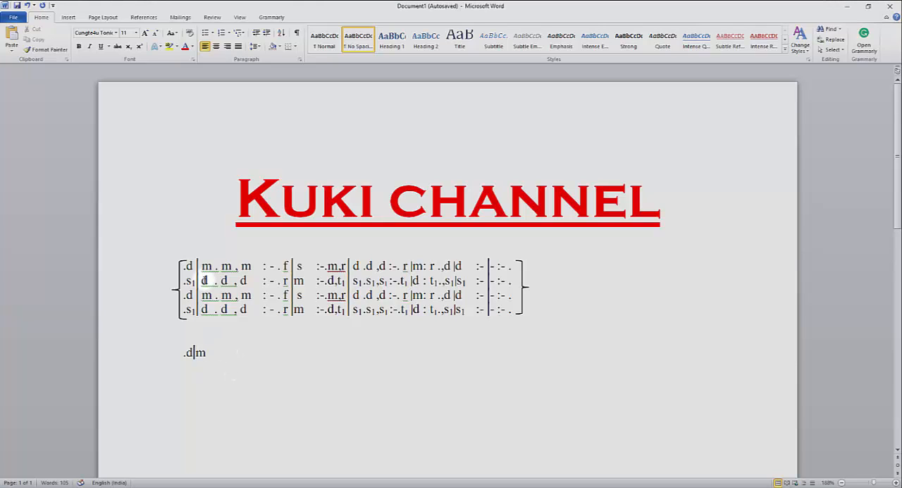
{"action": "type", "text": ".m.m"}
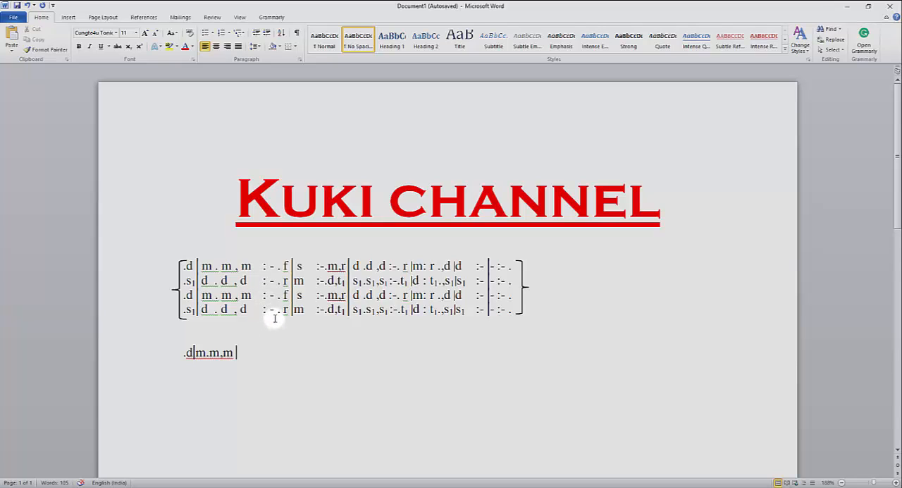
Continue the new solfa line with " :-.f|s :-.m,r|", ending at the bar line.
{"action": "key", "text": "Tab"}
{"action": "type", "text": ":-"}
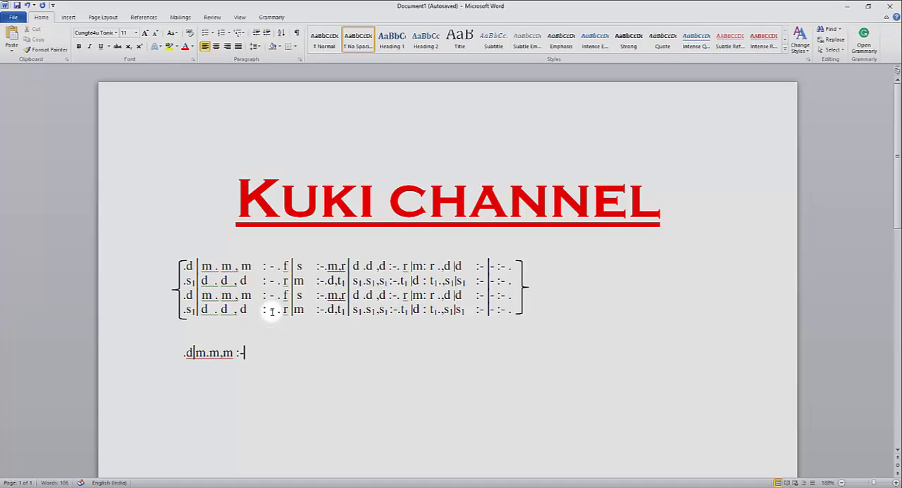
{"action": "type", "text": ".f|"}
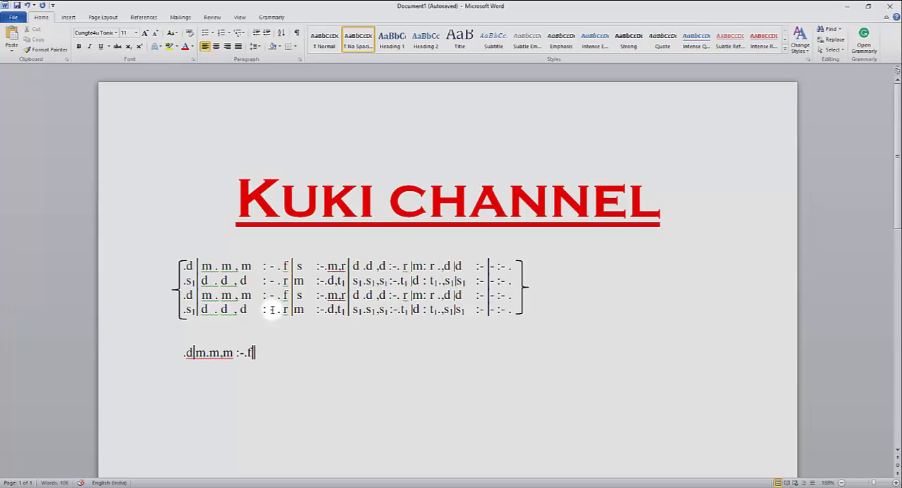
{"action": "type", "text": "s"}
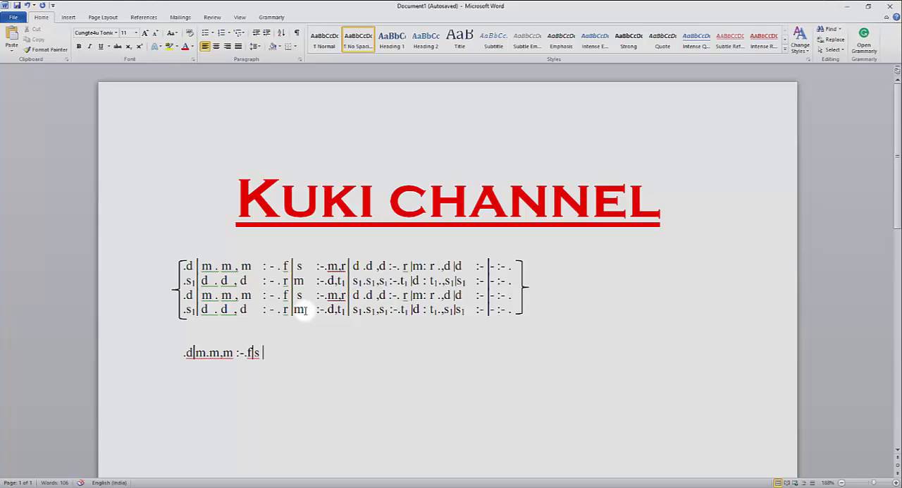
{"action": "type", "text": ":-."}
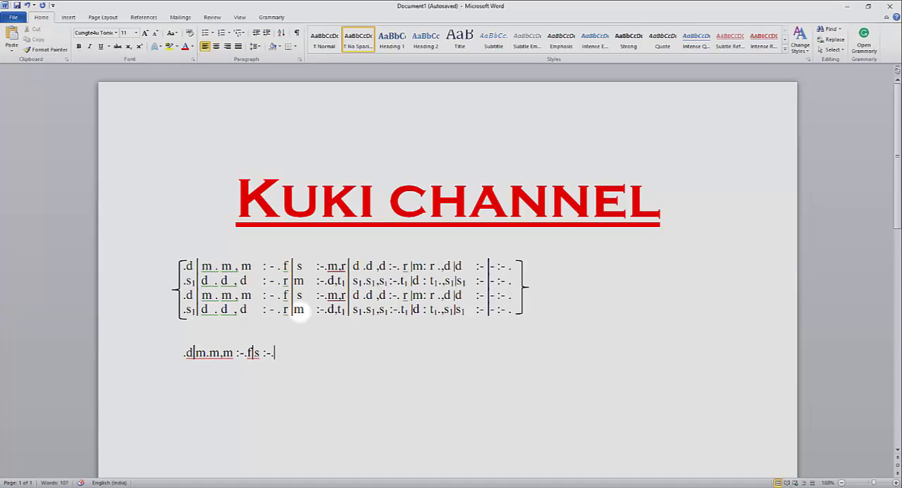
{"action": "type", "text": "m,"}
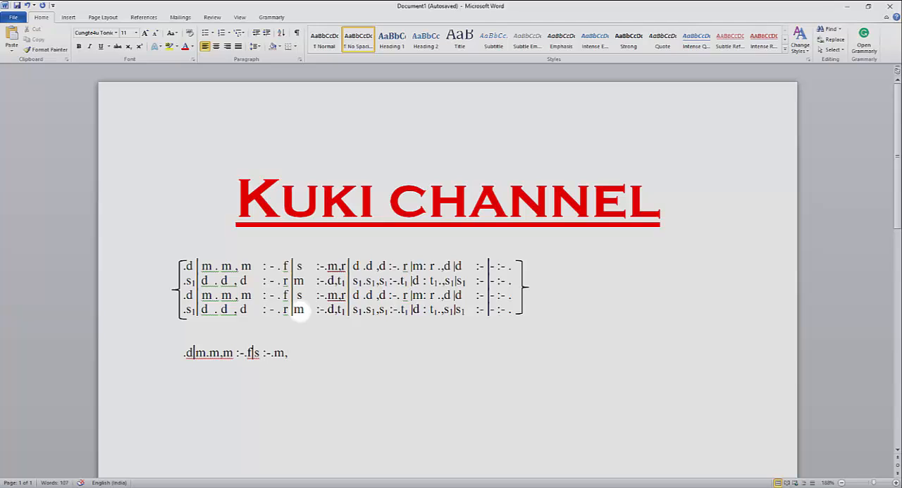
{"action": "type", "text": "r"}
{"action": "type", "text": "|"}
{"action": "type", "text": "d.d"}
{"action": "type", "text": ",d"}
{"action": "type", "text": " :"}
{"action": "type", "text": "-"}
{"action": "type", "text": "r"}
Add the measure "d.d,d :-. r" to the new solfa line, keeping the final r lowercase.
{"action": "key", "text": "BackSpace"}
{"action": "type", "text": "R"}
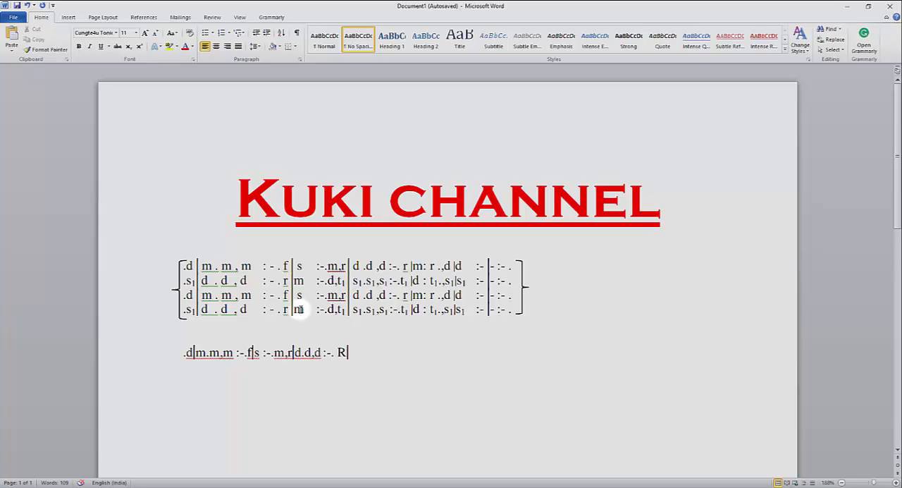
{"action": "key", "text": "BackSpace"}
{"action": "type", "text": "r"}
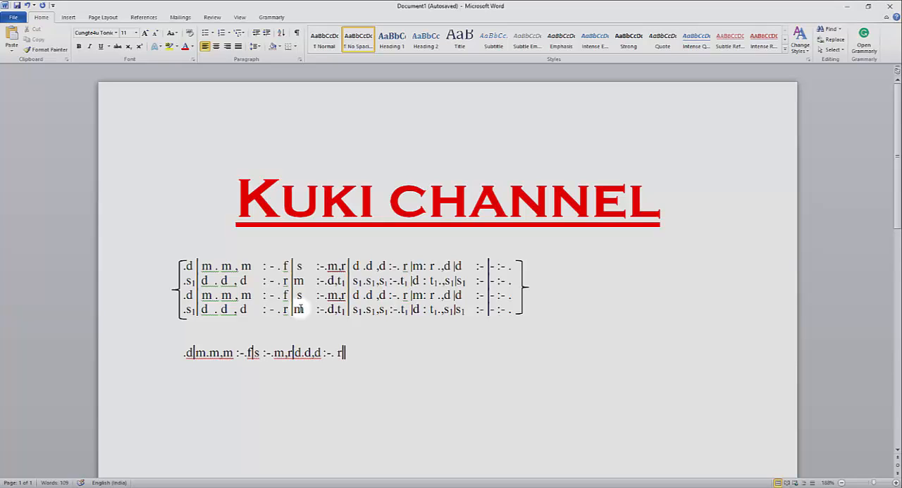
{"action": "type", "text": "|"}
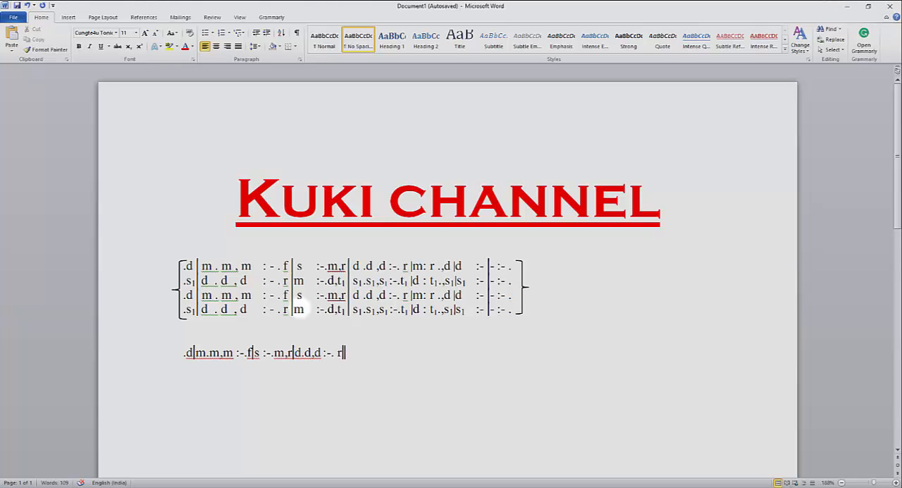
{"action": "type", "text": "m: r .,"}
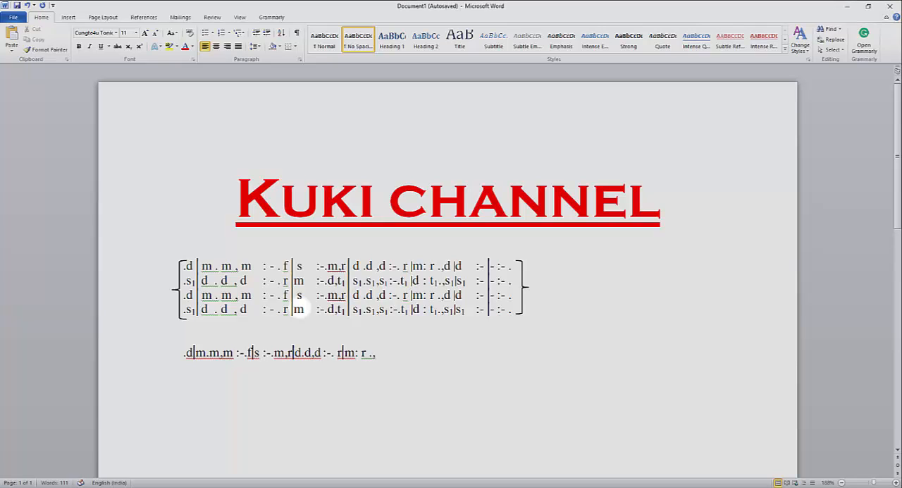
{"action": "type", "text": "d"}
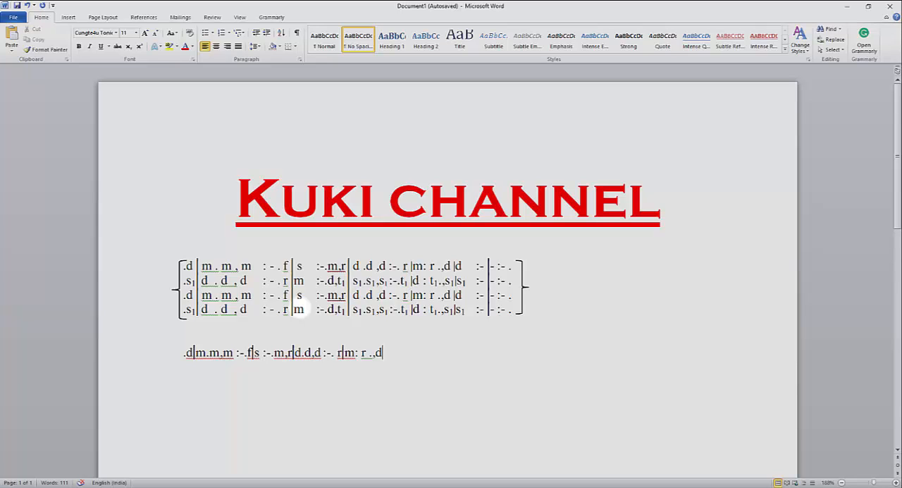
{"action": "type", "text": "|"}
{"action": "type", "text": "d"}
{"action": "type", "text": " :"}
{"action": "type", "text": "-"}
{"action": "type", "text": ")"}
Add a bar line, the measure "d :-" and another bar line to the new solfa line.
{"action": "key", "text": "ctrl+z"}
{"action": "type", "text": "|d :-|"}
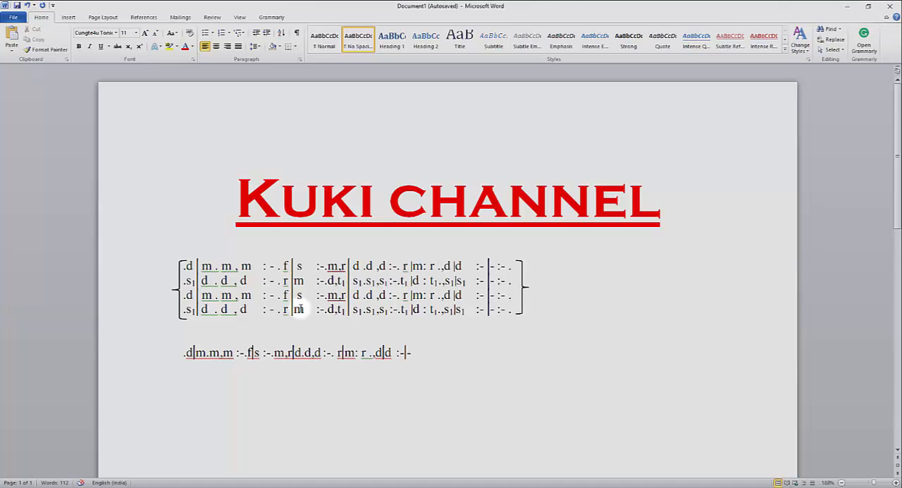
{"action": "type", "text": "-:"}
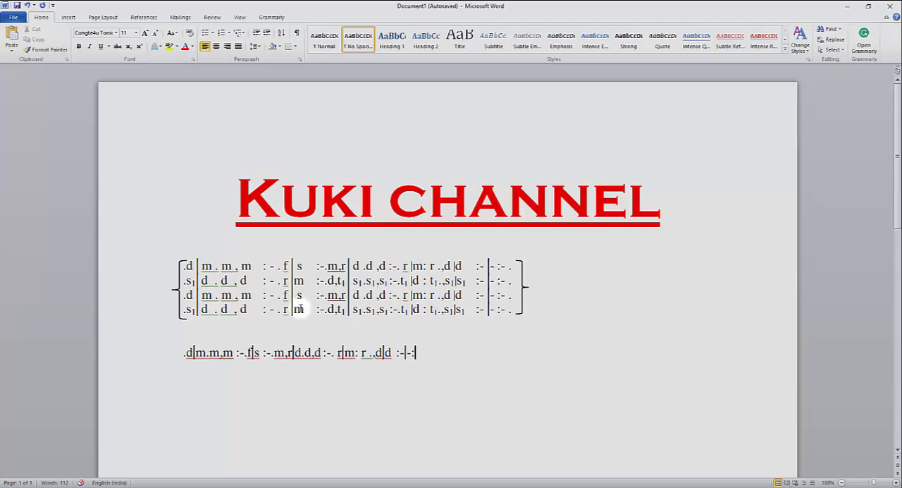
{"action": "type", "text": "-."}
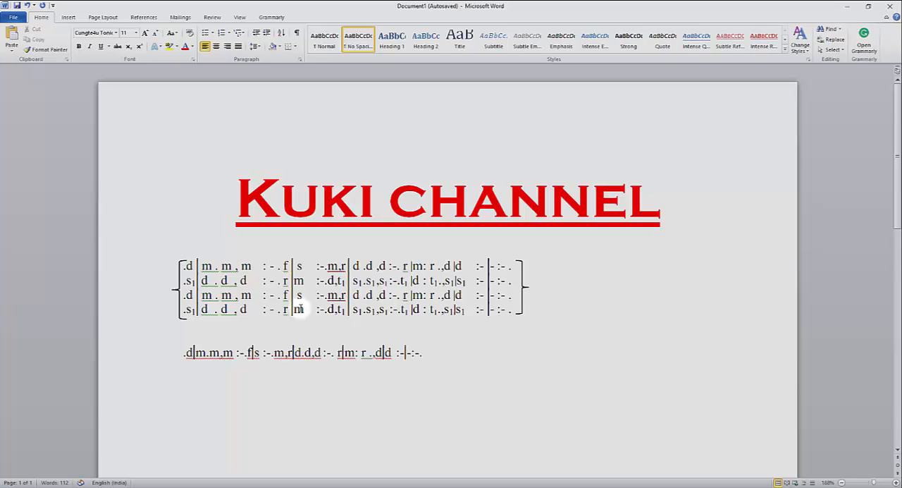
Space out the opening of the new solfa line to read ".d | m . m , m", aligned with the sample.
{"action": "left_click", "coordinate": [195, 353]}
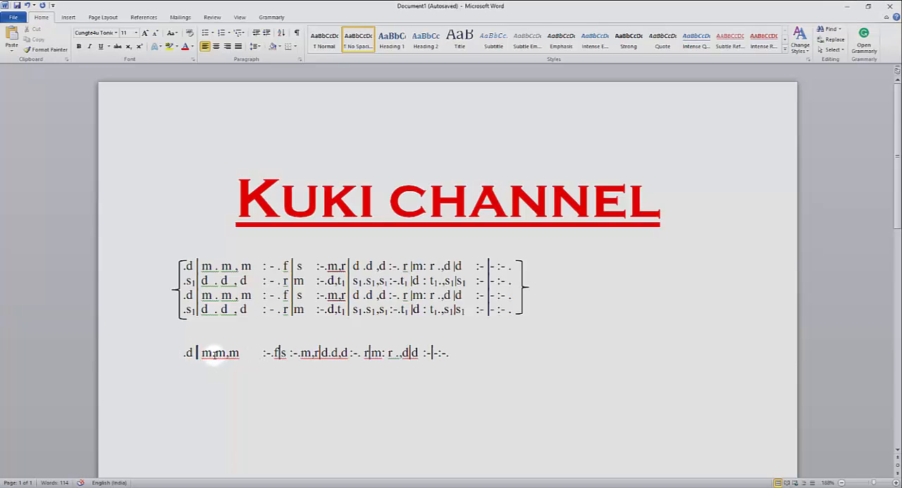
{"action": "left_click", "coordinate": [214, 353]}
{"action": "left_click", "coordinate": [213, 354]}
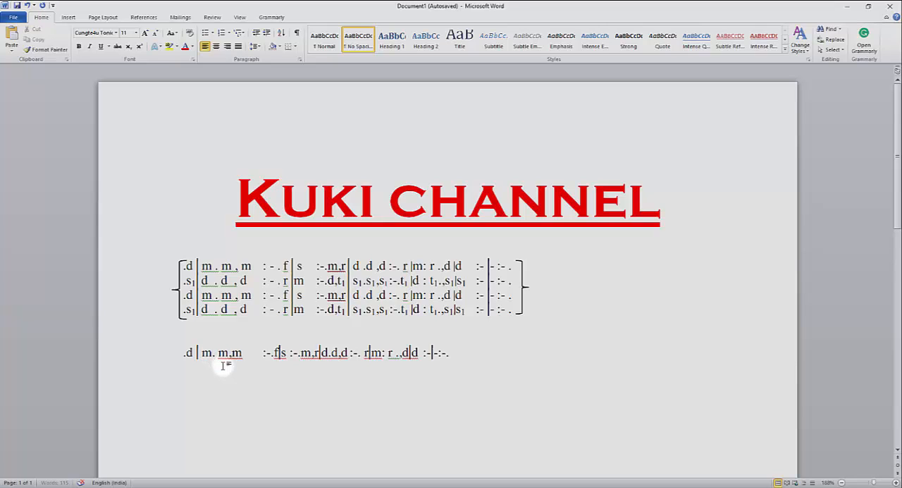
{"action": "left_click", "coordinate": [231, 354]}
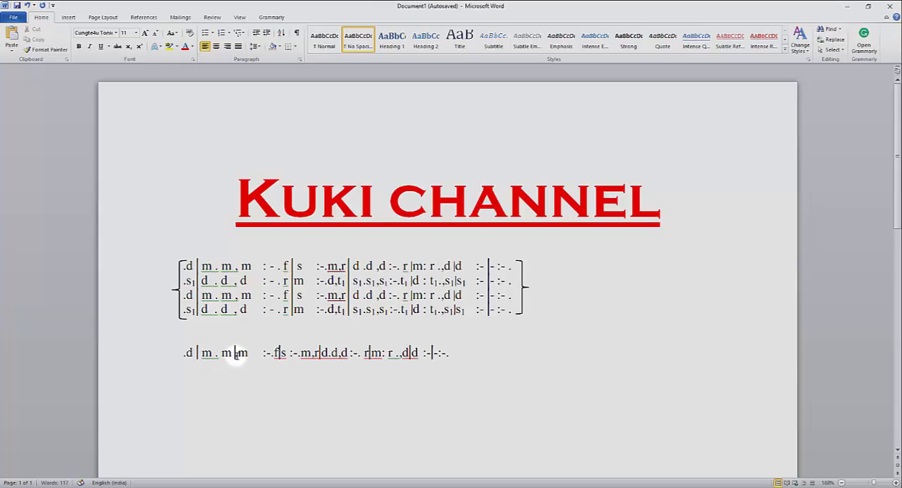
{"action": "left_click", "coordinate": [238, 353]}
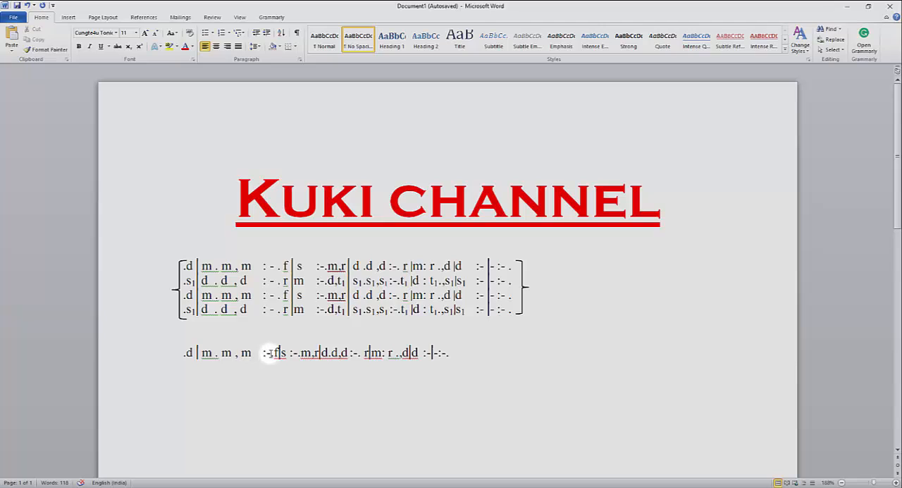
Space out the next part of the new line to read ": - .f | s", matching the sample's alignment.
{"action": "left_click", "coordinate": [268, 353]}
{"action": "left_click", "coordinate": [275, 355]}
{"action": "left_click", "coordinate": [284, 355]}
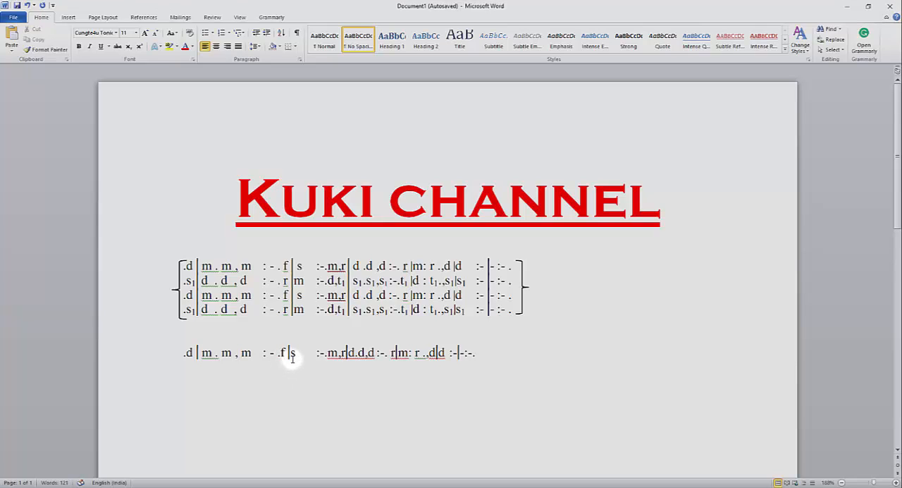
{"action": "left_click", "coordinate": [290, 355]}
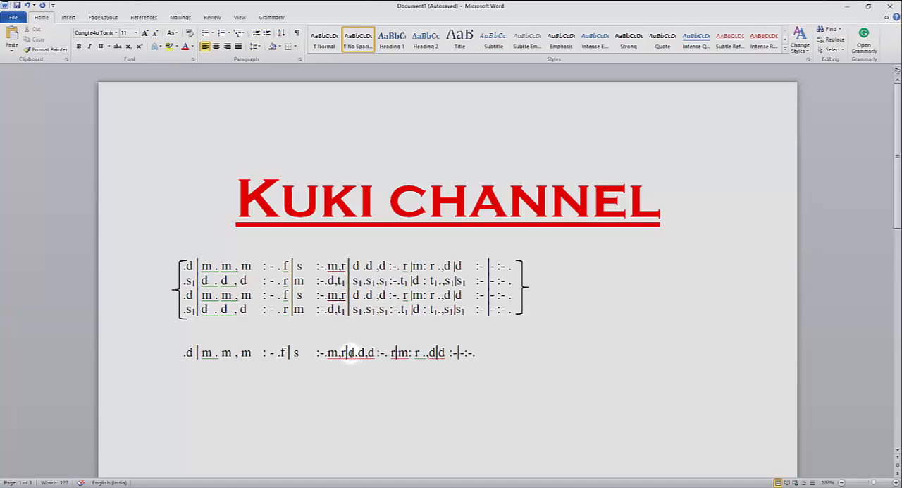
Space out the rest of the new line from "d .d ,d" to the final period so its notes and bar lines match the sample.
{"action": "left_click", "coordinate": [349, 353]}
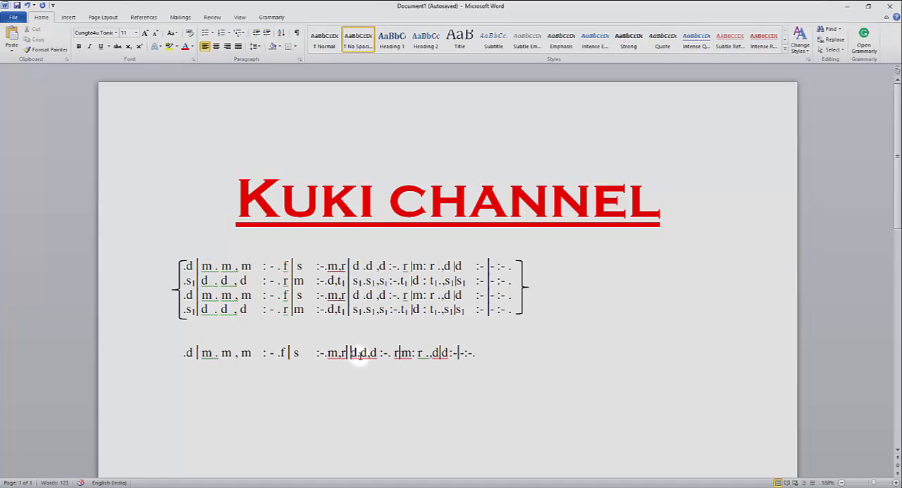
{"action": "left_click", "coordinate": [358, 355]}
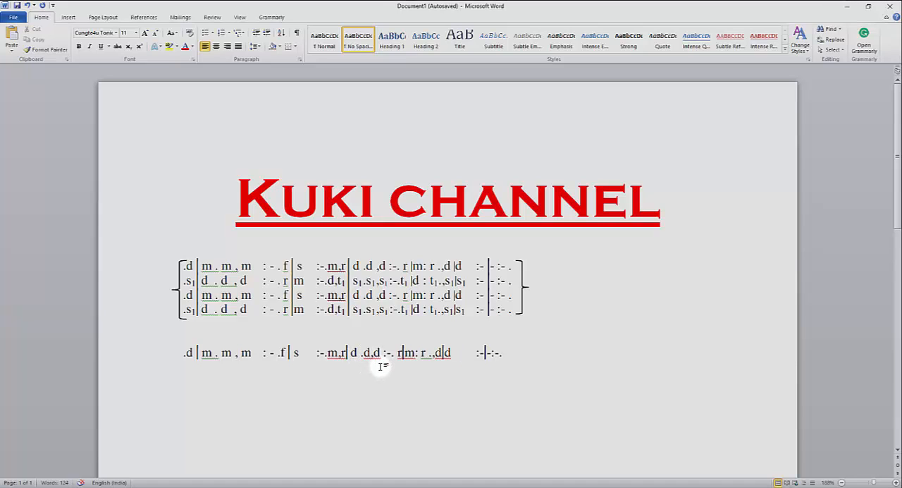
{"action": "left_click", "coordinate": [374, 355]}
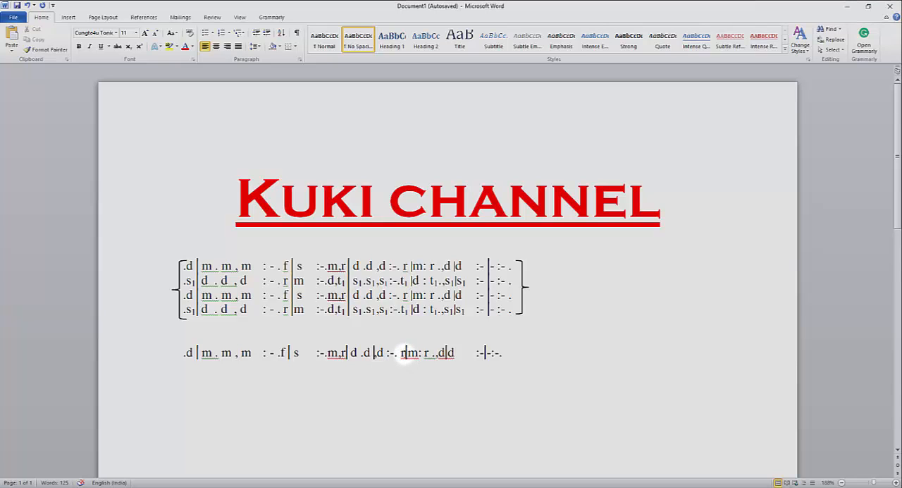
{"action": "left_click", "coordinate": [406, 352]}
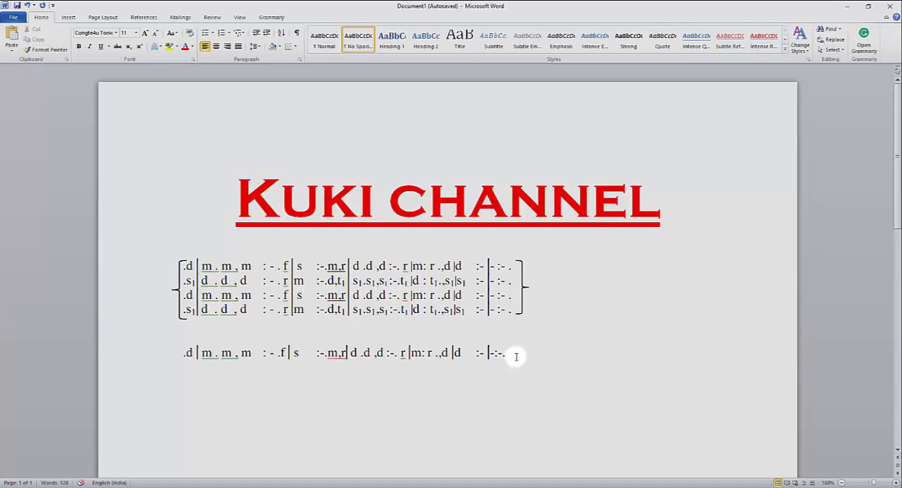
{"action": "left_click", "coordinate": [504, 354]}
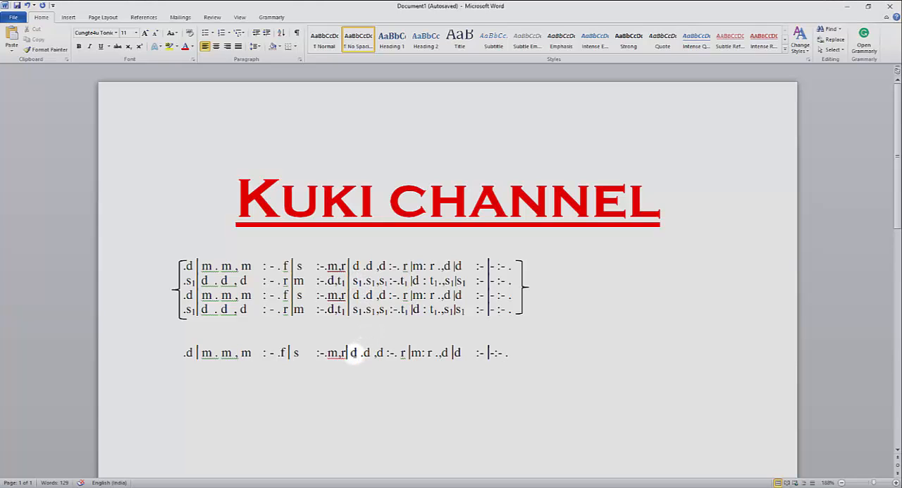
Add a subscript 1 after the first d following "m,r|" in the new solfa line.
{"action": "left_click", "coordinate": [355, 352]}
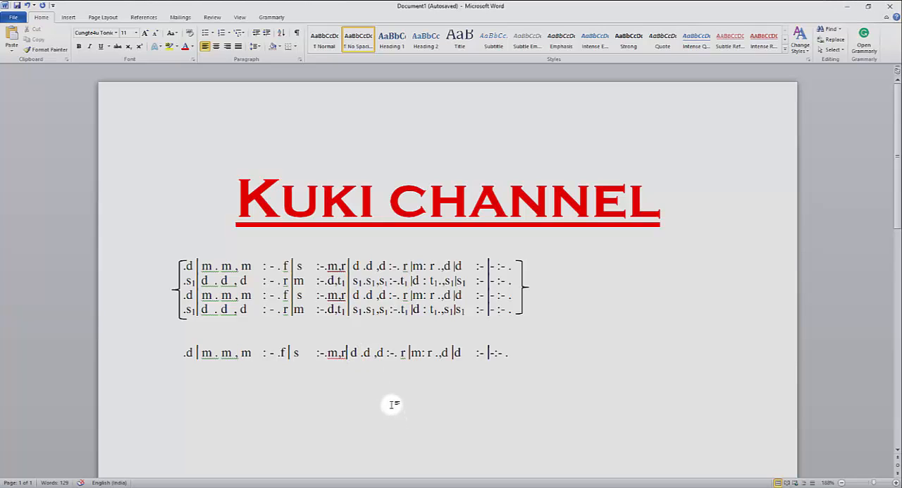
{"action": "type", "text": "1"}
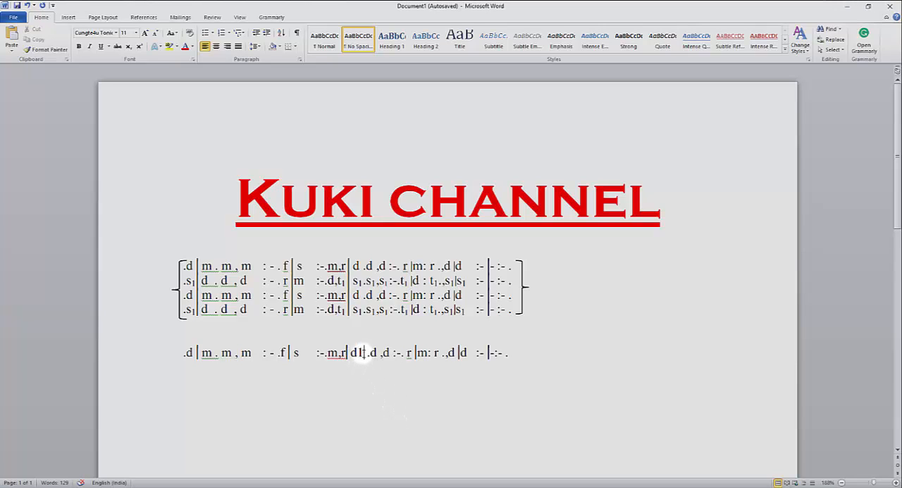
{"action": "left_click_drag", "start_coordinate": [363, 353], "coordinate": [357, 352]}
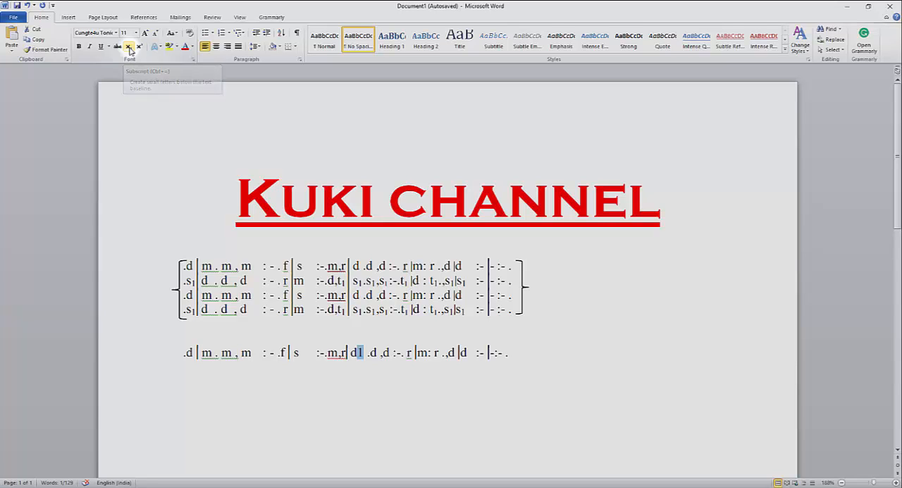
{"action": "left_click", "coordinate": [129, 47]}
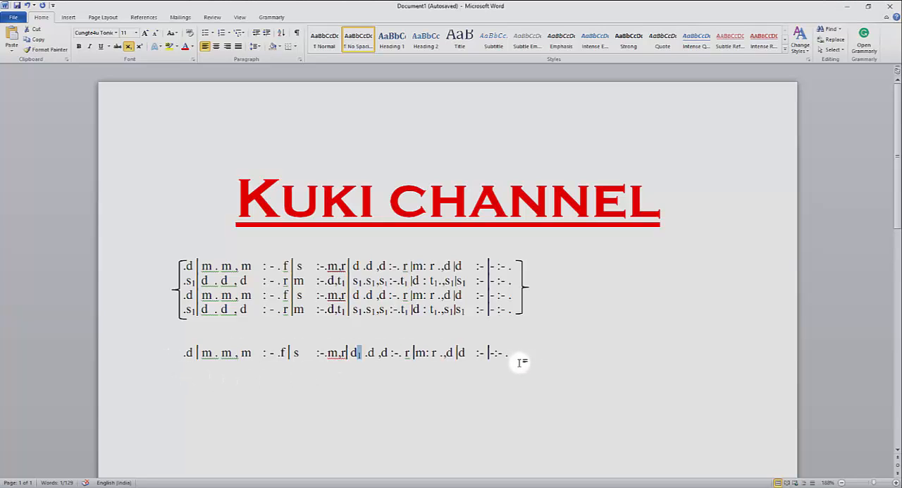
{"action": "left_click", "coordinate": [388, 373]}
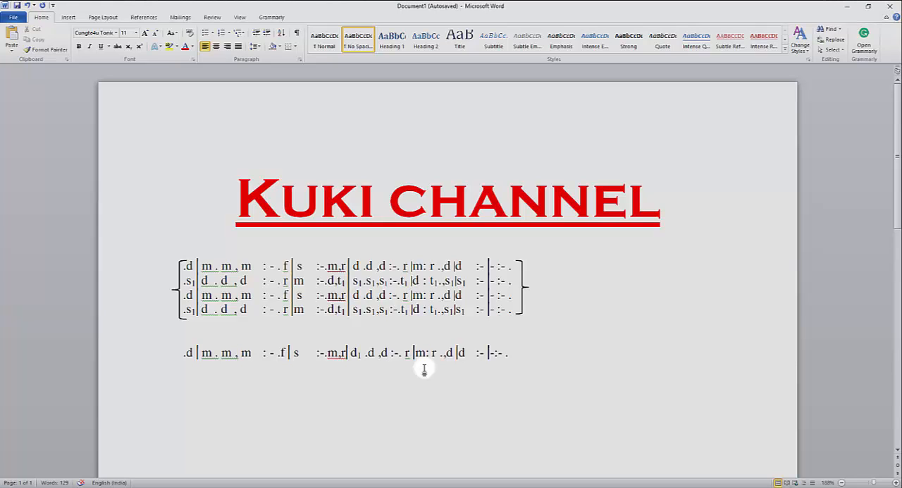
Copy the whole new solfa line and paste it three times below to form a four-line block.
{"action": "left_click", "coordinate": [525, 287]}
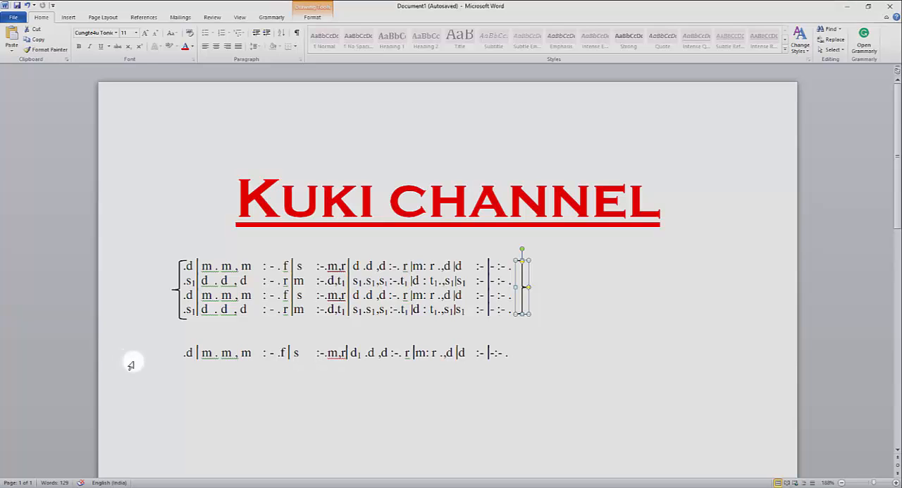
{"action": "left_click_drag", "start_coordinate": [182, 351], "coordinate": [534, 352]}
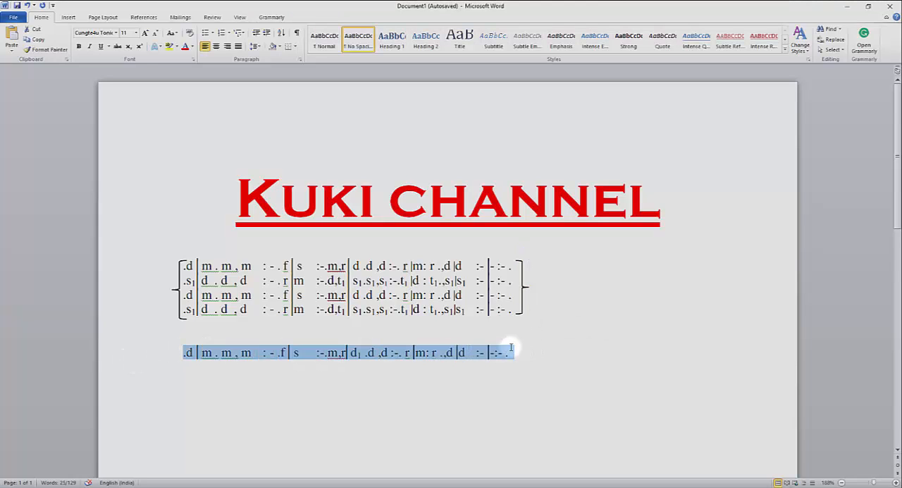
{"action": "left_click", "coordinate": [511, 361]}
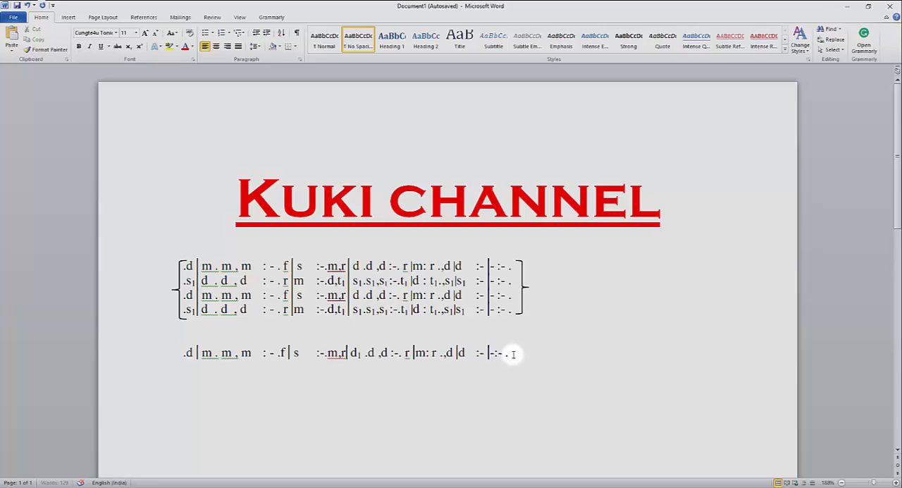
{"action": "type", "text": ".d |m . m , m  : - . f |s  :-.m,r|d1 .d ,d :-. r |m: r .,d |d  :- |-:- ."}
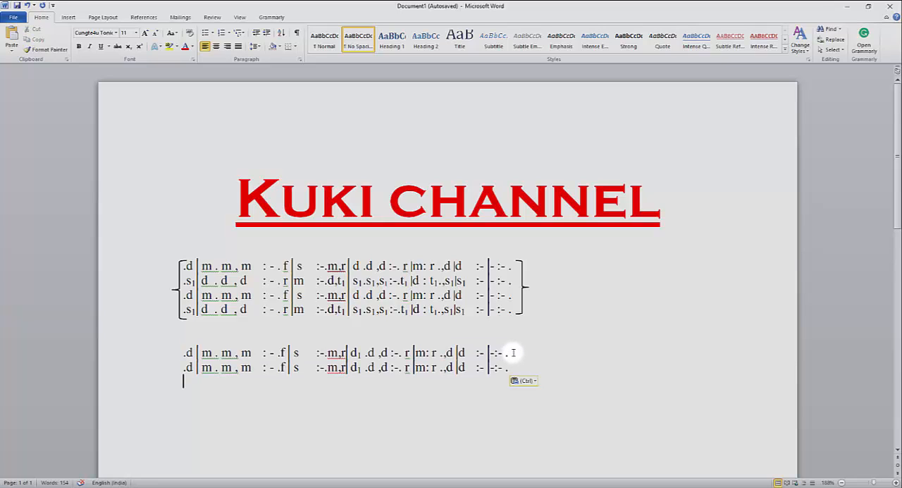
{"action": "key", "text": "ctrl+v"}
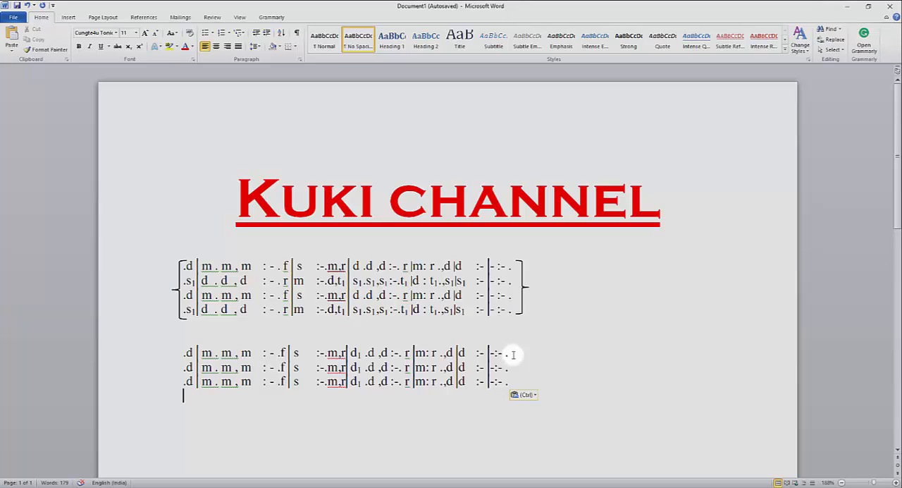
{"action": "key", "text": "ctrl+v"}
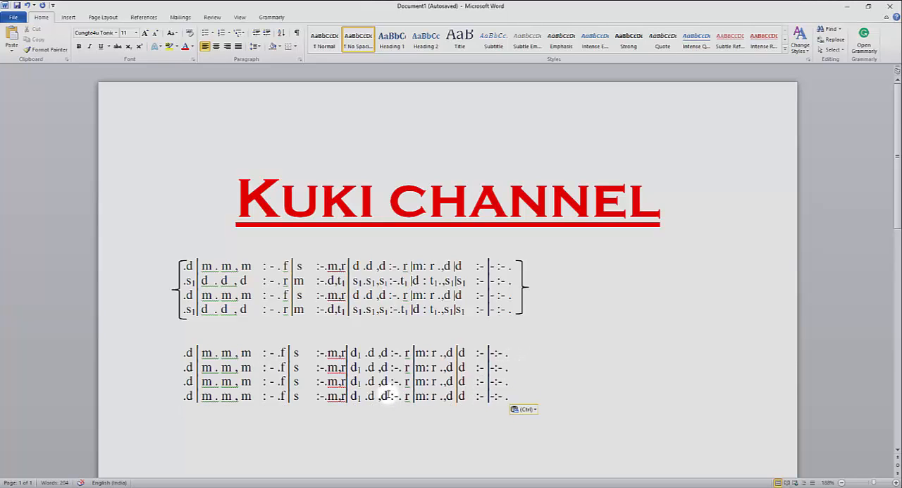
Draw a Right Brace about 1.74 cm high and 0.45 cm wide at the end of the new four-line block and move it close to the notes.
{"action": "left_click", "coordinate": [69, 17]}
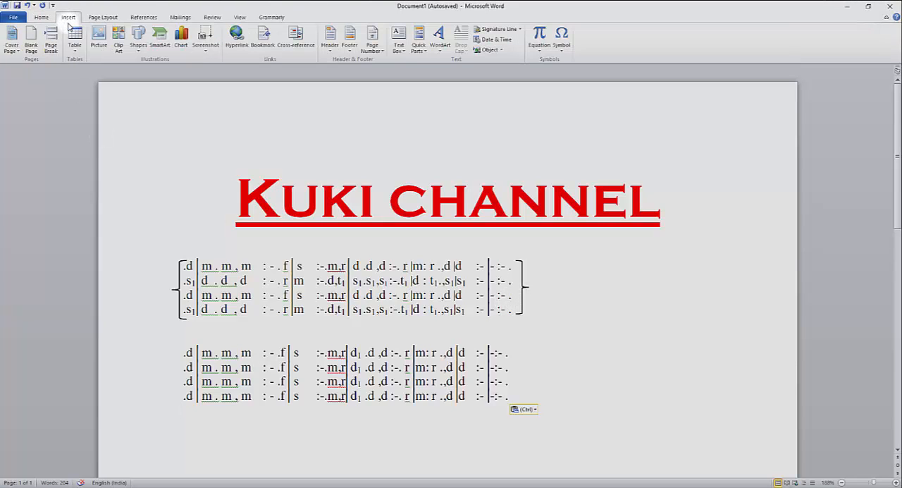
{"action": "left_click", "coordinate": [139, 51]}
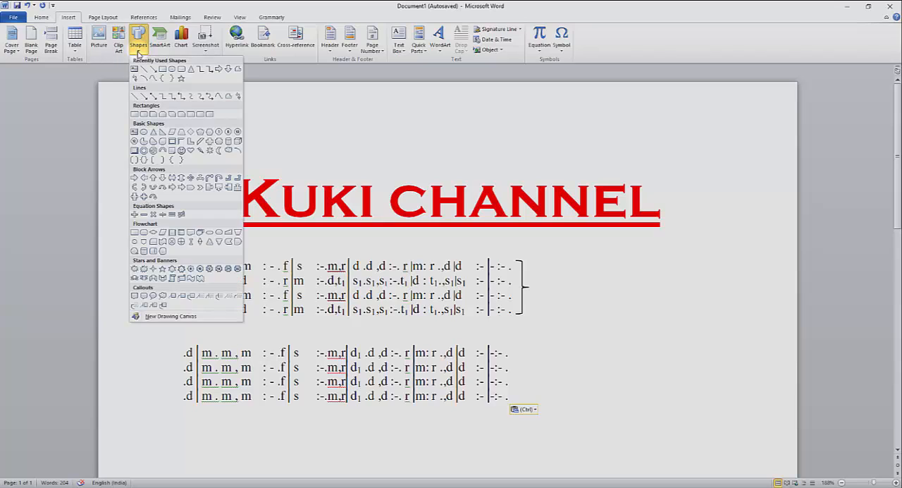
{"action": "left_click", "coordinate": [180, 163]}
{"action": "mouse_move", "coordinate": [519, 344]}
{"action": "left_mouse_down"}
{"action": "mouse_move", "coordinate": [520, 404]}
{"action": "mouse_move", "coordinate": [532, 402]}
{"action": "left_mouse_up"}
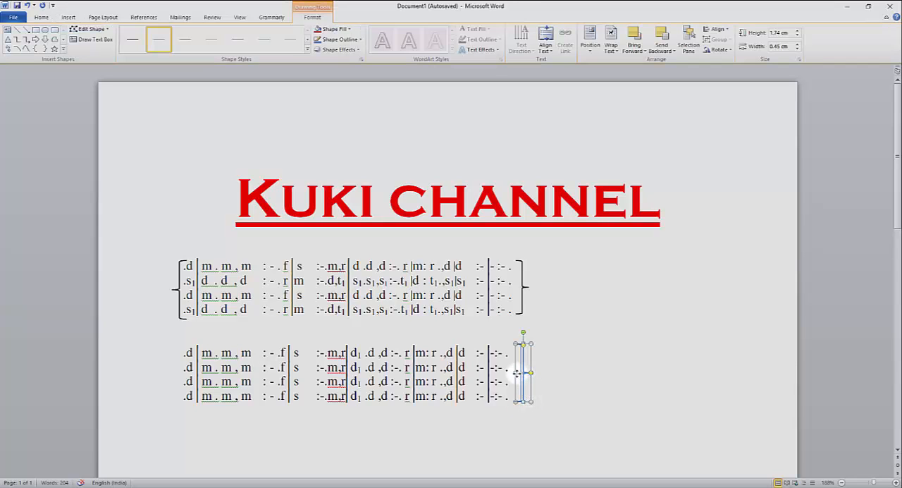
{"action": "left_click_drag", "start_coordinate": [517, 373], "coordinate": [507, 374]}
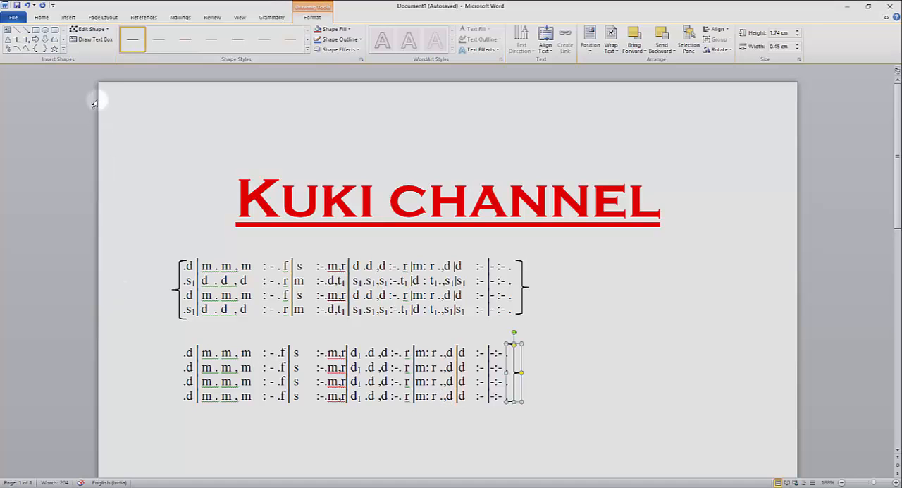
Draw a Left Brace about 1.83 cm high before the new four-line block and widen it to about 0.38 cm.
{"action": "left_click", "coordinate": [36, 50]}
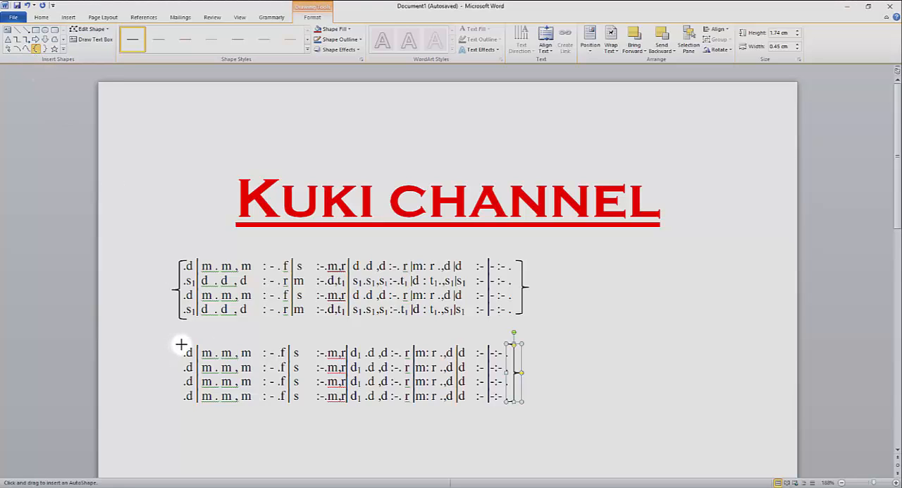
{"action": "left_click_drag", "start_coordinate": [178, 344], "coordinate": [177, 406]}
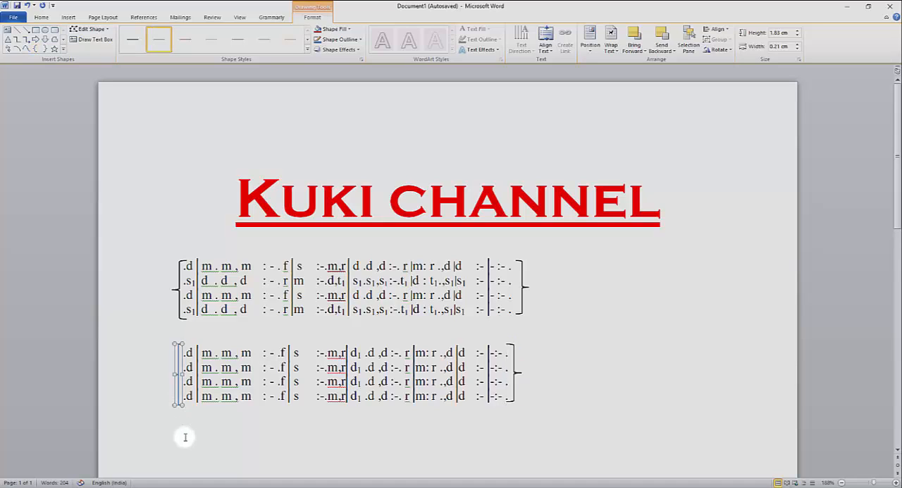
{"action": "left_click_drag", "start_coordinate": [169, 374], "coordinate": [170, 372]}
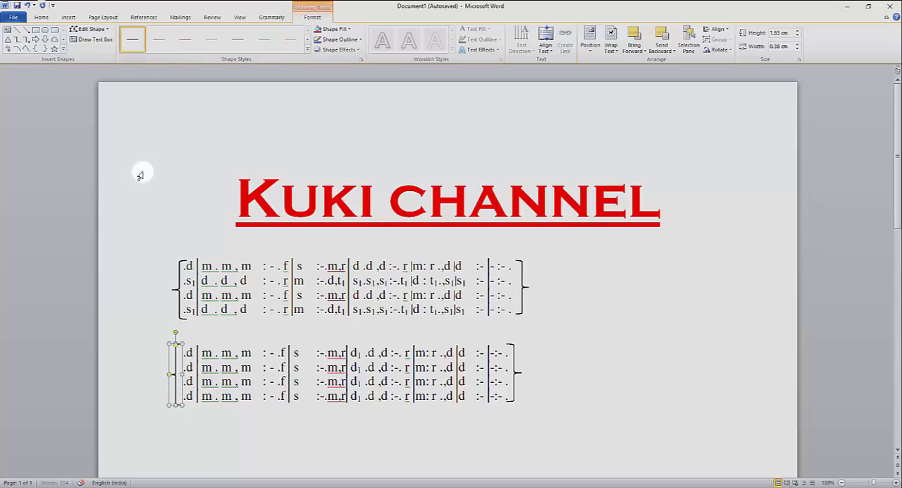
{"action": "left_click", "coordinate": [162, 365]}
{"action": "left_click", "coordinate": [356, 432]}
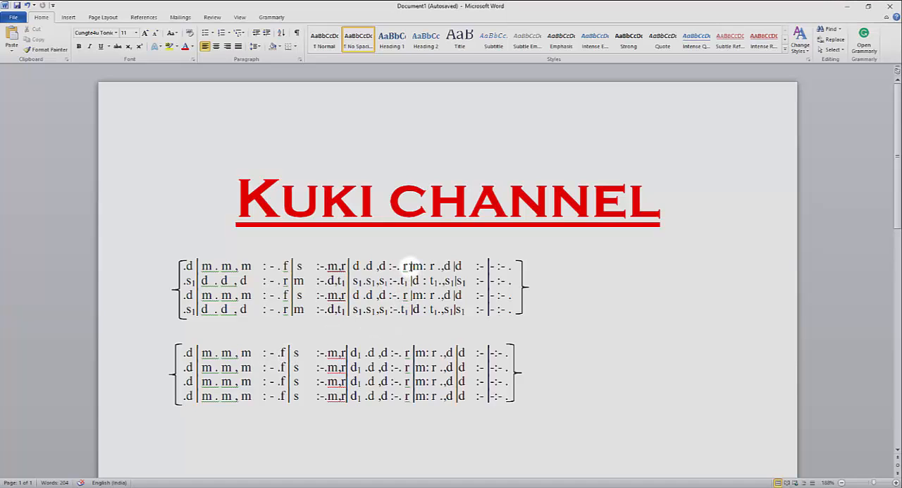
Set the font size of the bar line between r and m to 8 in all four lines of the lower solfa block.
{"action": "left_click_drag", "start_coordinate": [412, 352], "coordinate": [416, 352]}
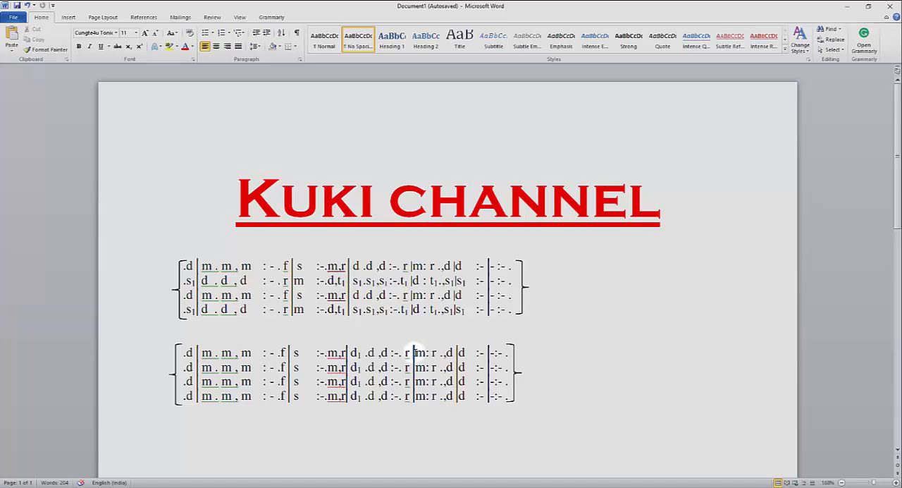
{"action": "left_click", "coordinate": [136, 33]}
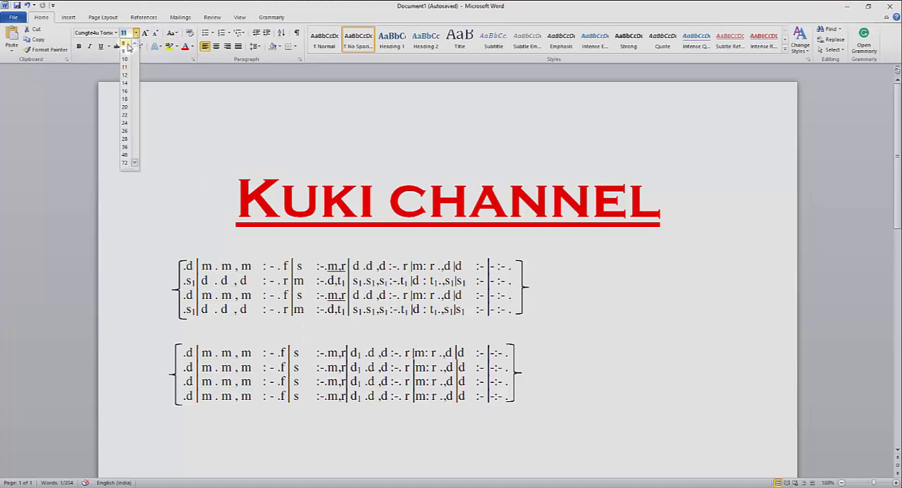
{"action": "left_click", "coordinate": [132, 44]}
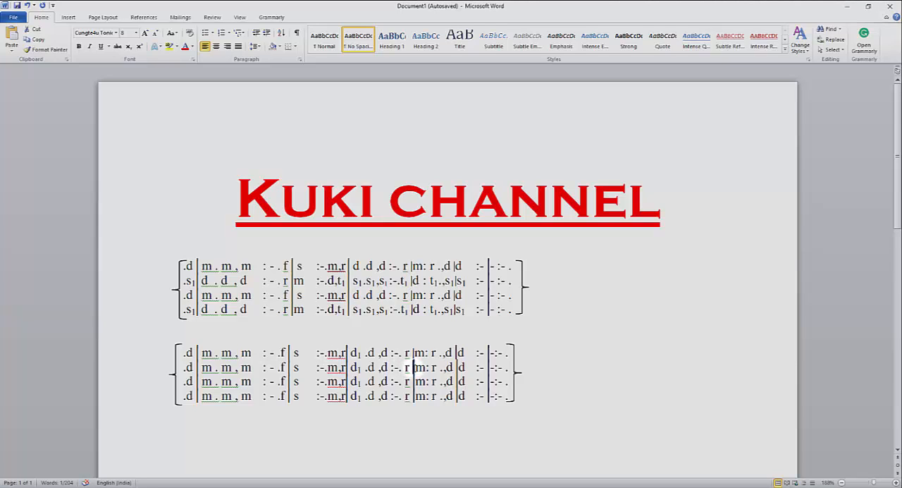
{"action": "left_click_drag", "start_coordinate": [412, 367], "coordinate": [417, 367]}
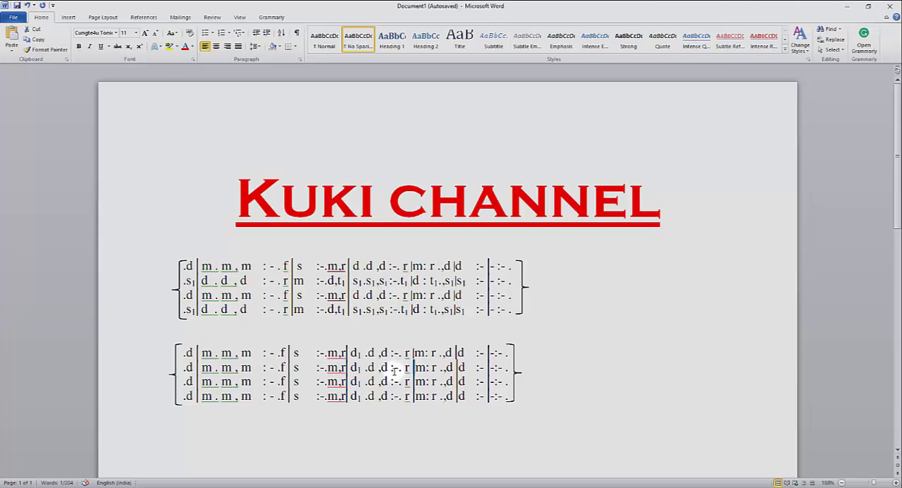
{"action": "left_click", "coordinate": [137, 33]}
{"action": "left_click", "coordinate": [131, 44]}
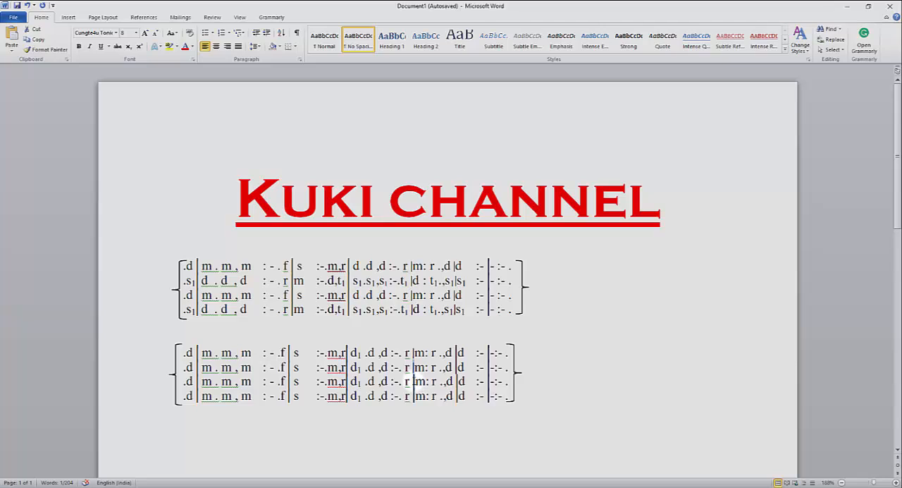
{"action": "left_click_drag", "start_coordinate": [412, 381], "coordinate": [416, 381]}
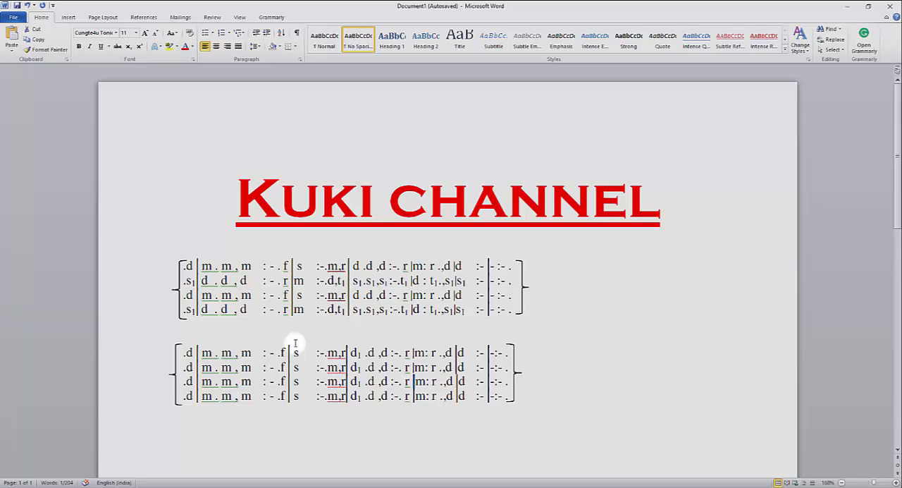
{"action": "left_click", "coordinate": [137, 33]}
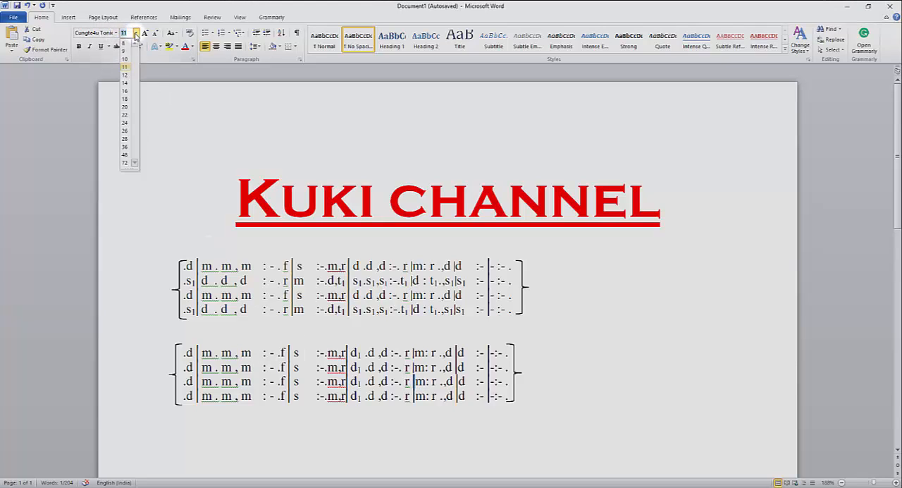
{"action": "left_click", "coordinate": [131, 44]}
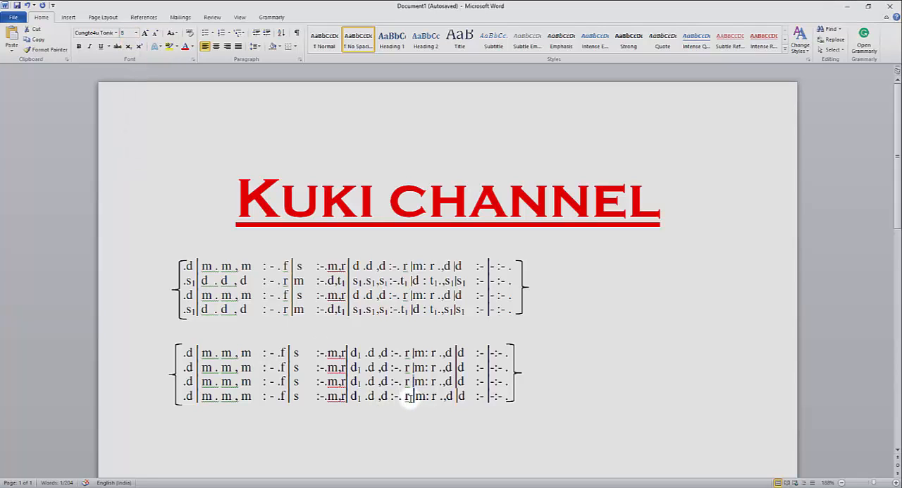
{"action": "left_click_drag", "start_coordinate": [413, 396], "coordinate": [417, 396]}
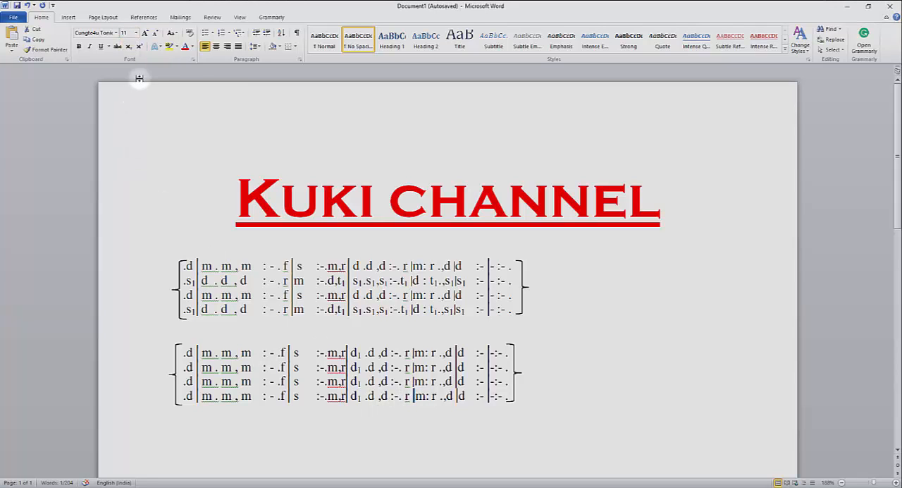
{"action": "left_click", "coordinate": [137, 33]}
{"action": "left_click", "coordinate": [131, 44]}
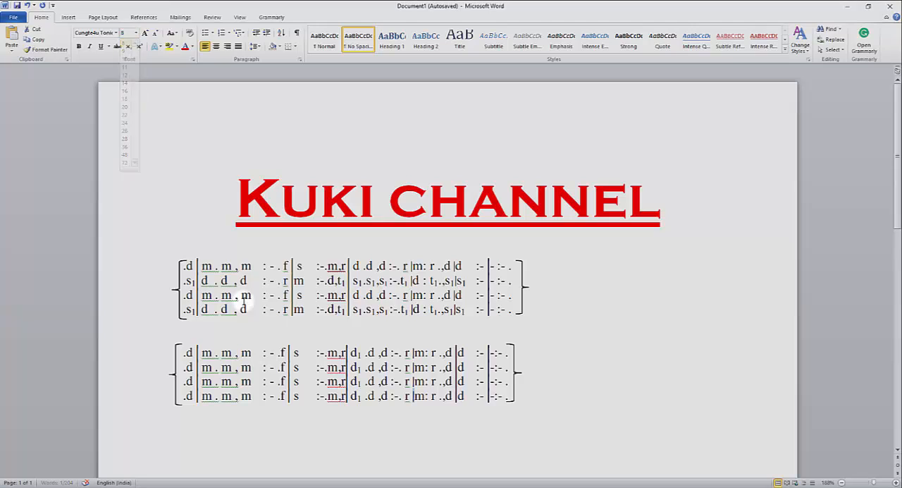
{"action": "left_click", "coordinate": [412, 423]}
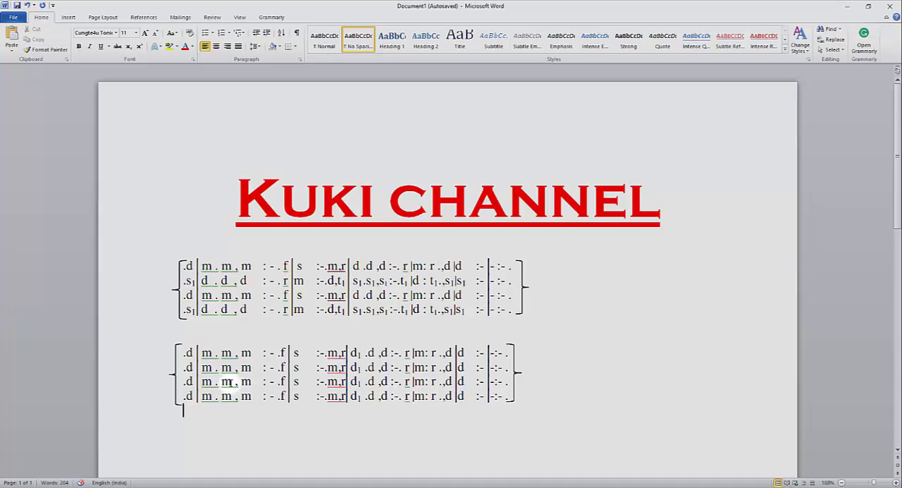
Select the second m in the third line of the lower solfa block.
{"action": "double_click", "coordinate": [231, 381]}
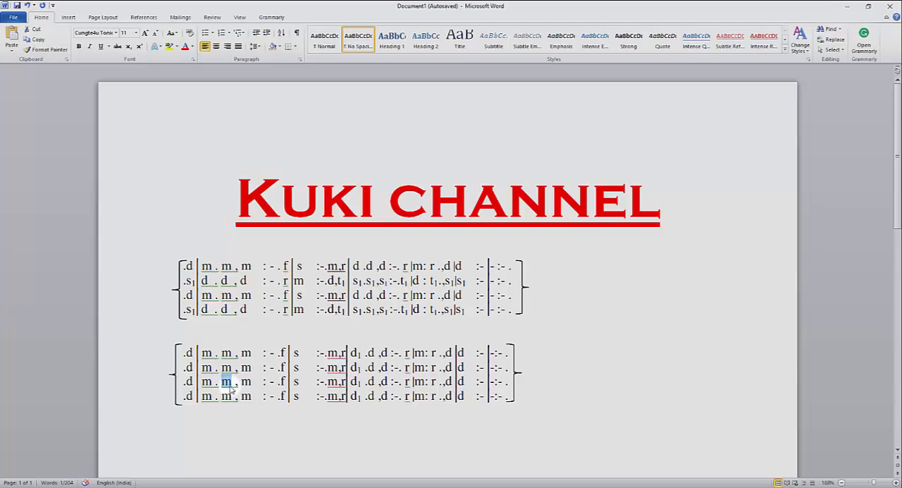